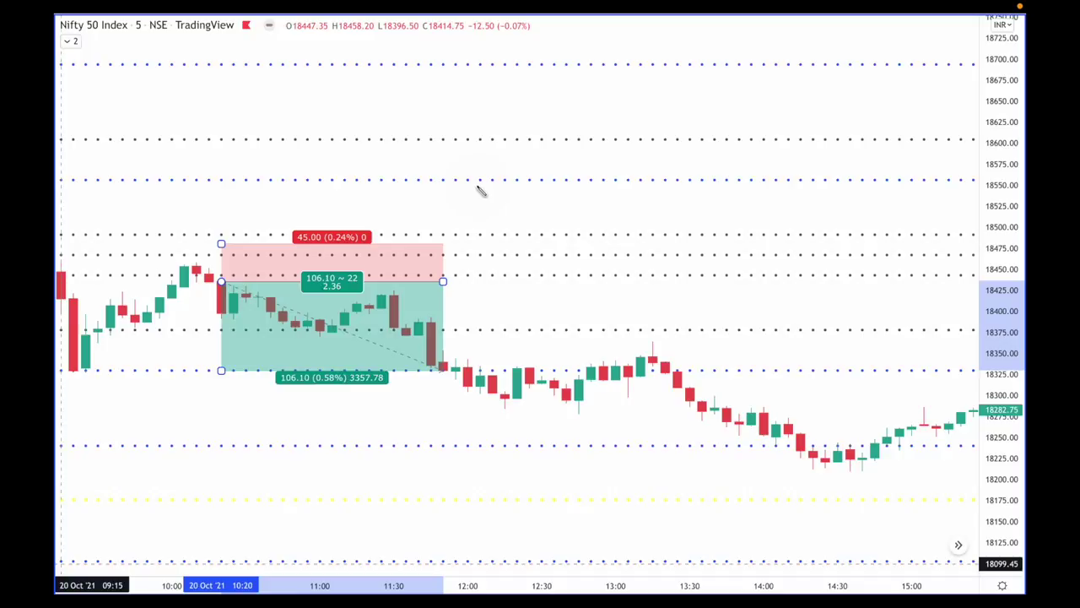
drag(63, 238, 516, 292)
click(516, 292)
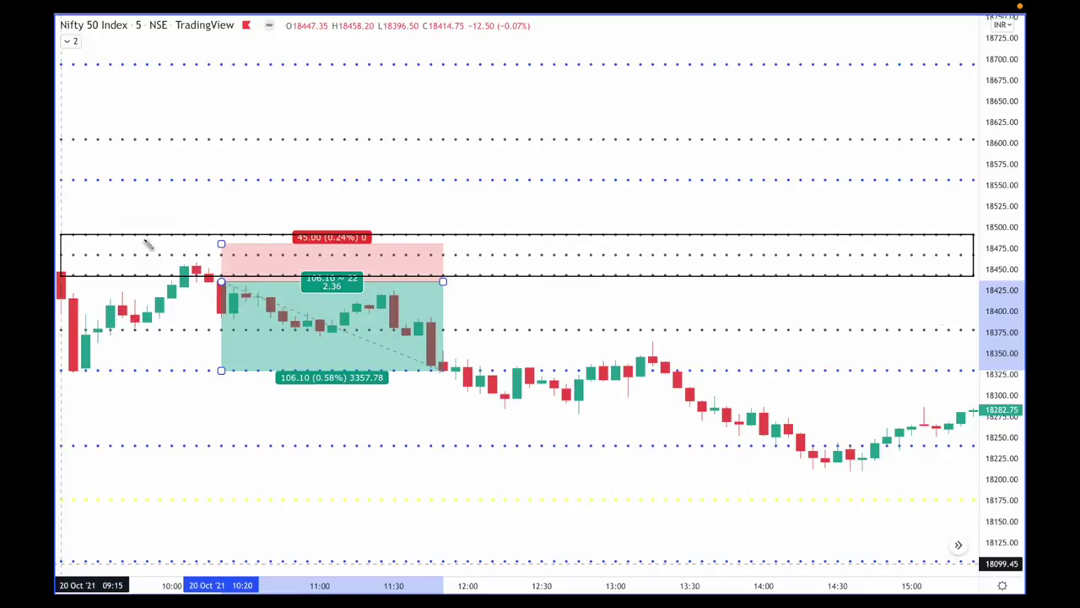
drag(84, 244, 65, 281)
drag(62, 370, 252, 372)
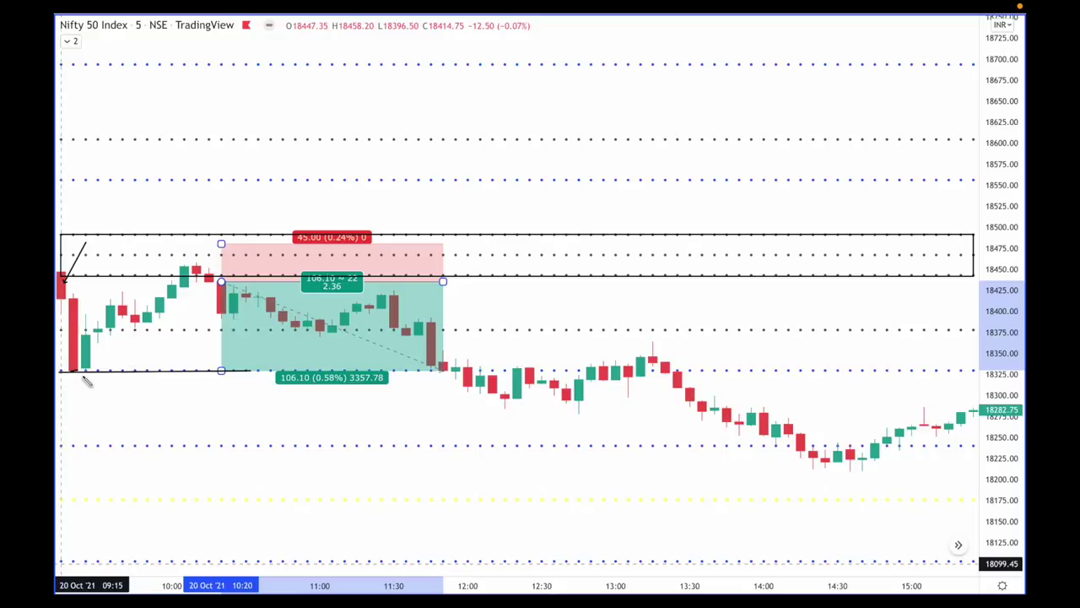
mouse_move(84, 378)
mouse_down()
mouse_move(75, 392)
mouse_move(89, 393)
mouse_up()
drag(98, 450, 86, 468)
drag(102, 454, 116, 468)
mouse_move(93, 543)
mouse_down()
mouse_move(80, 557)
mouse_move(115, 554)
mouse_move(100, 564)
mouse_up()
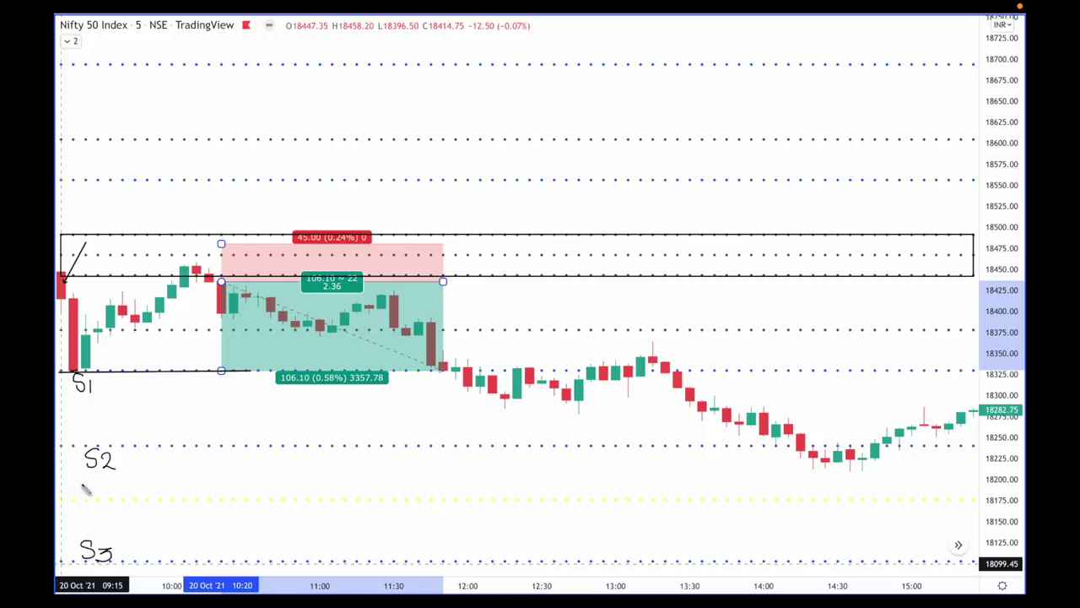
mouse_move(93, 483)
mouse_down()
mouse_move(99, 499)
mouse_move(110, 479)
mouse_up()
mouse_move(65, 285)
mouse_down()
mouse_move(89, 369)
mouse_move(84, 357)
mouse_move(96, 358)
mouse_up()
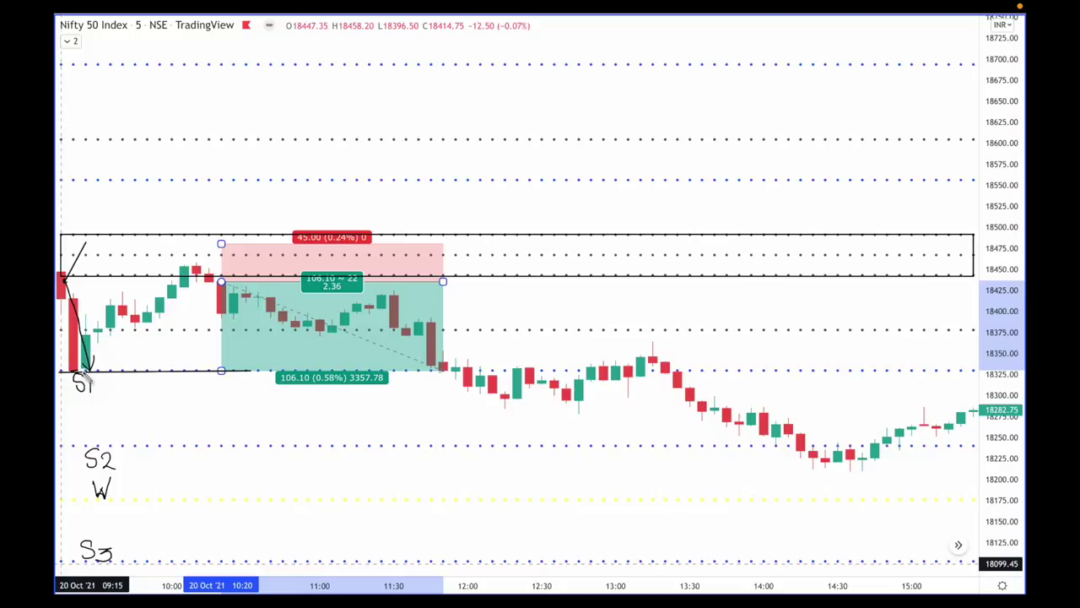
mouse_move(85, 373)
mouse_down()
mouse_move(187, 278)
mouse_move(177, 275)
mouse_move(187, 270)
mouse_move(192, 283)
mouse_up()
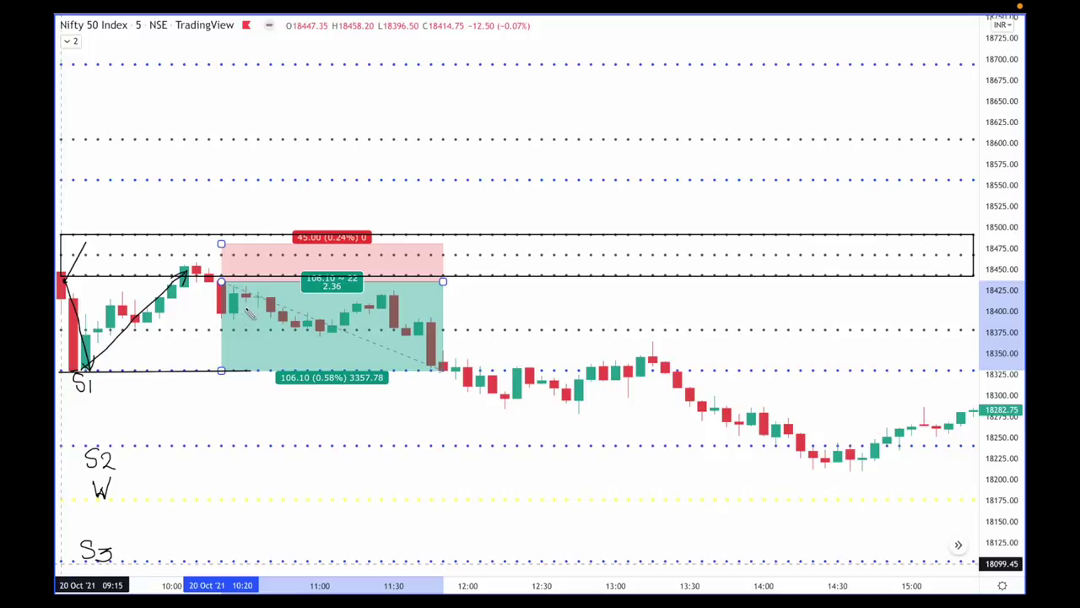
key(e)
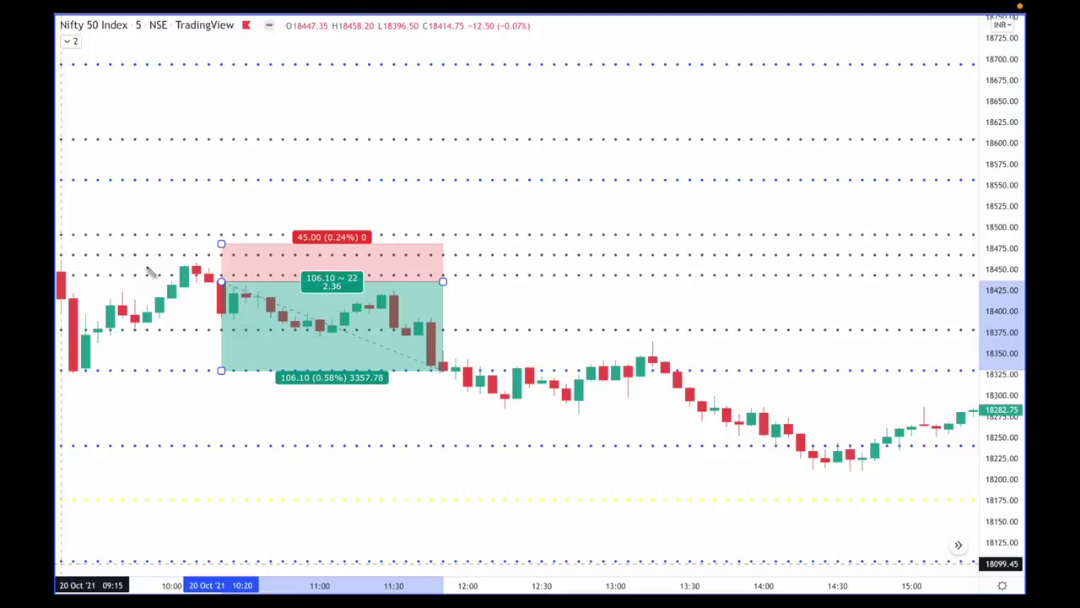
Step: Sketch a thin band above the entry with arrows down to the low and back up, then undo them
drag(60, 260, 569, 273)
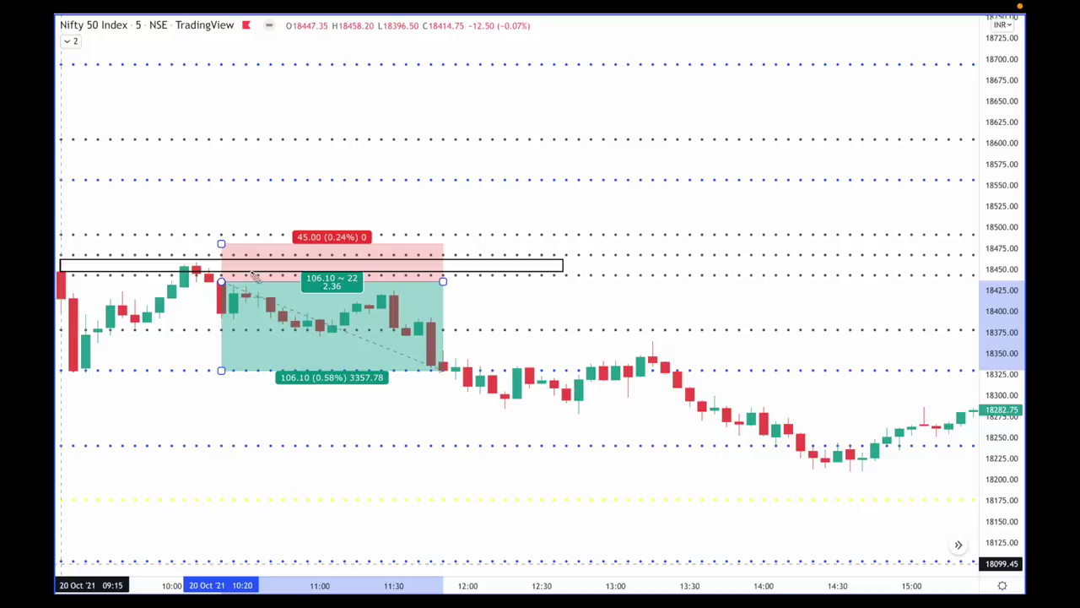
drag(64, 275, 93, 369)
drag(88, 369, 169, 272)
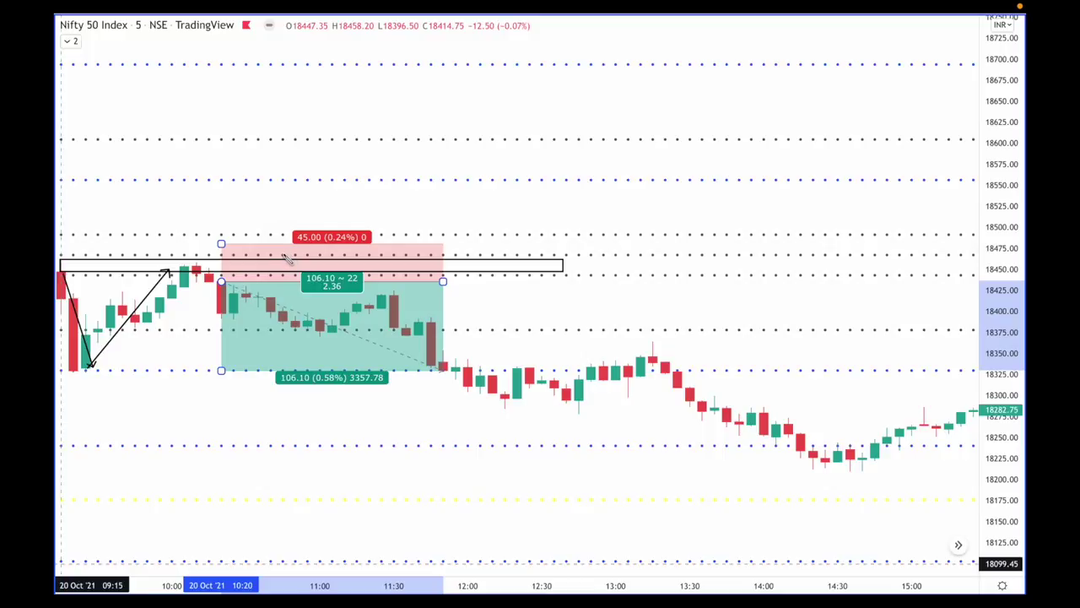
key(ctrl+z)
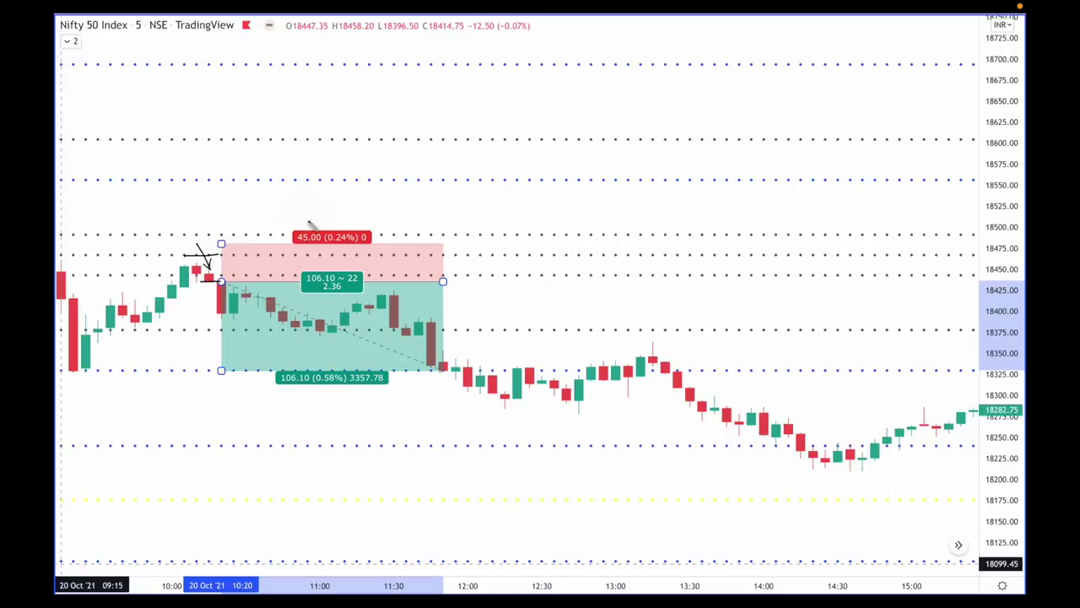
Step: Circle the 45.00 risk figure, draw the S1 line, and trace the opening drop and target hit
mouse_move(300, 225)
mouse_down()
mouse_move(289, 247)
mouse_move(363, 256)
mouse_move(388, 233)
mouse_move(346, 219)
mouse_move(300, 225)
mouse_up()
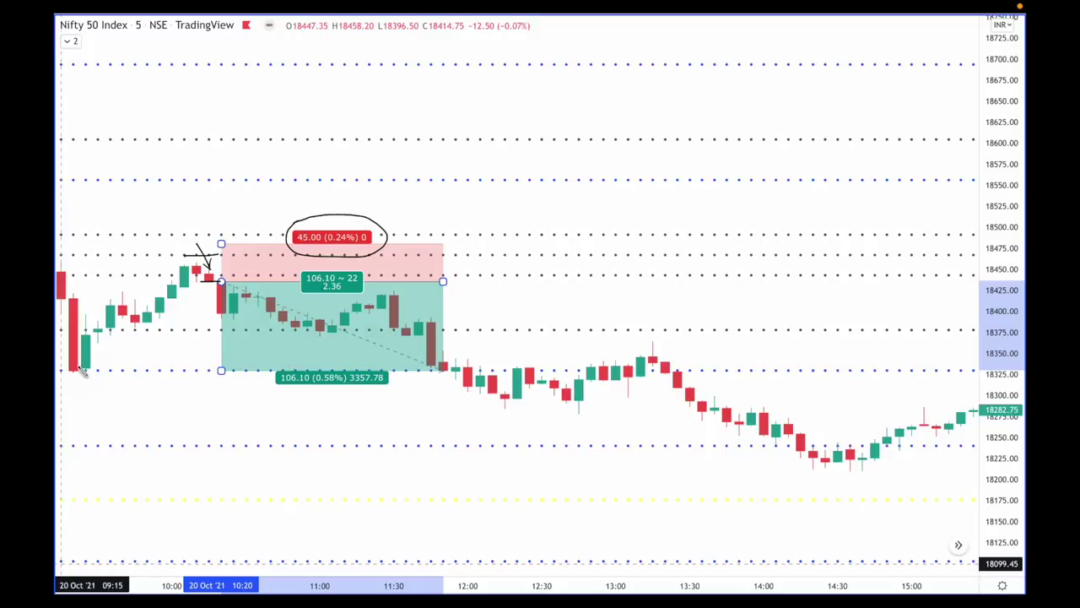
drag(62, 371, 481, 373)
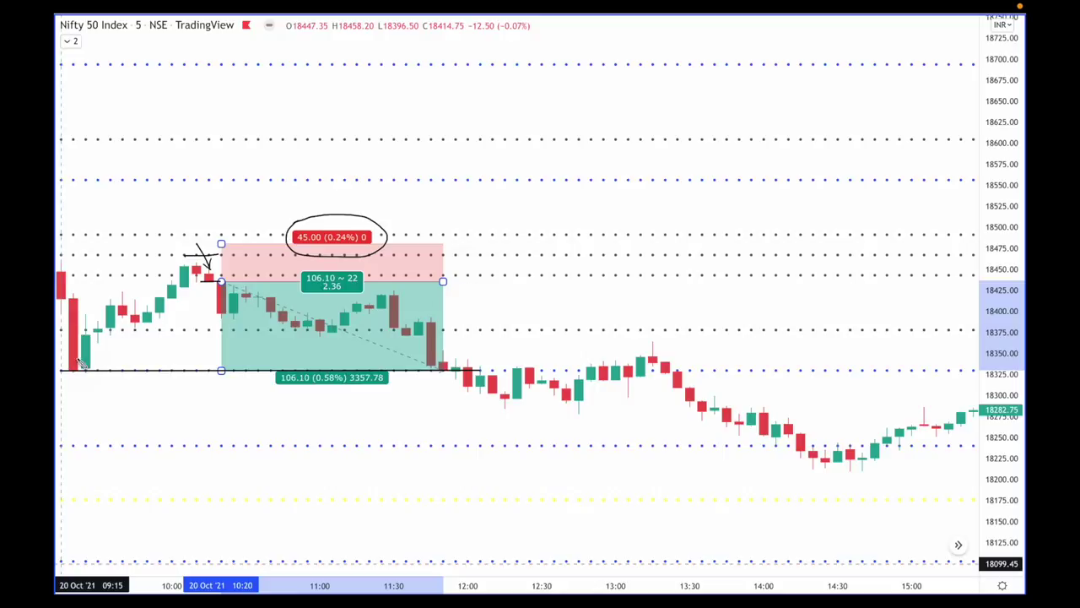
mouse_move(63, 275)
mouse_down()
mouse_move(96, 375)
mouse_move(173, 286)
mouse_up()
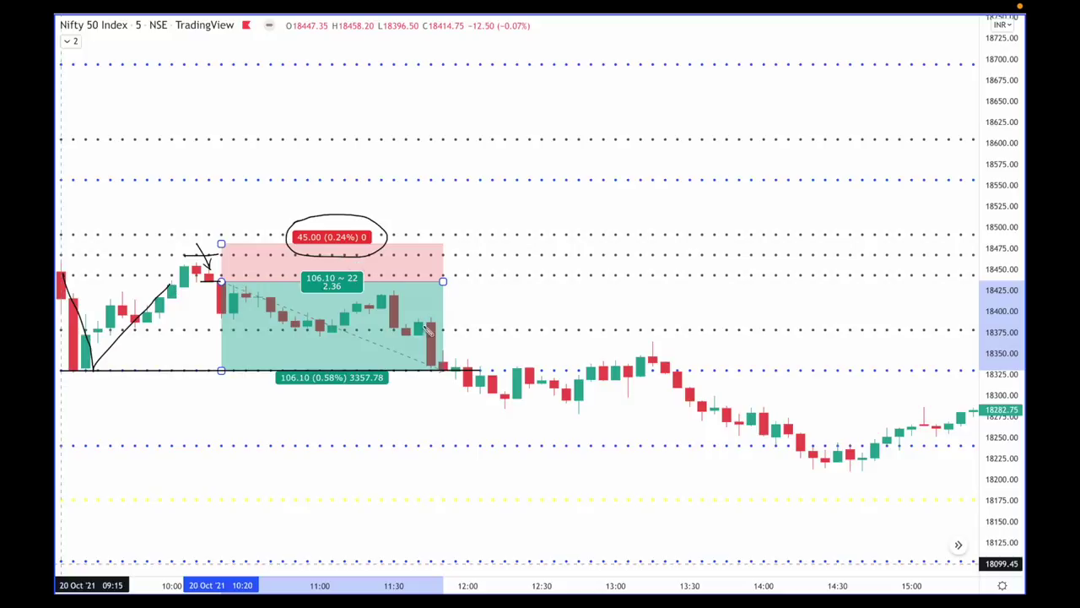
mouse_move(432, 397)
mouse_down()
mouse_move(443, 369)
mouse_move(454, 382)
mouse_up()
Step: Circle the 106.10 reward, box the 2.36 ratio, and handwrite '1:2.36' beside the box
mouse_move(291, 368)
mouse_down()
mouse_move(277, 387)
mouse_move(306, 394)
mouse_move(311, 371)
mouse_move(295, 358)
mouse_up()
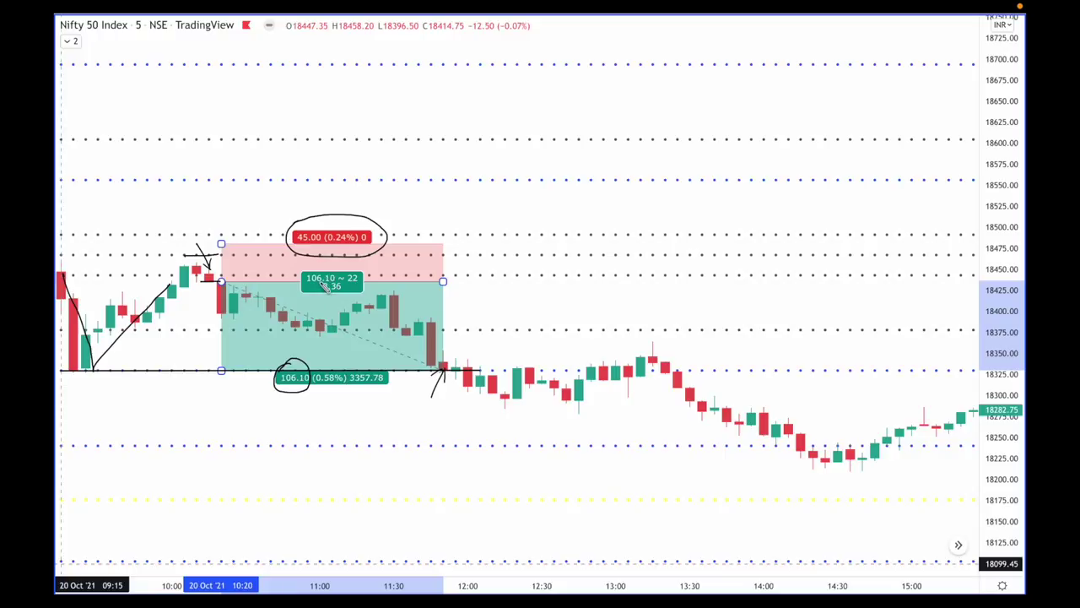
mouse_move(319, 284)
mouse_down()
mouse_move(318, 304)
mouse_move(323, 288)
mouse_move(353, 286)
mouse_move(351, 302)
mouse_move(319, 302)
mouse_move(356, 306)
mouse_up()
mouse_move(463, 304)
mouse_down()
mouse_move(464, 292)
mouse_move(463, 310)
mouse_move(525, 303)
mouse_up()
click(471, 298)
click(472, 307)
click(499, 308)
drag(457, 315, 538, 313)
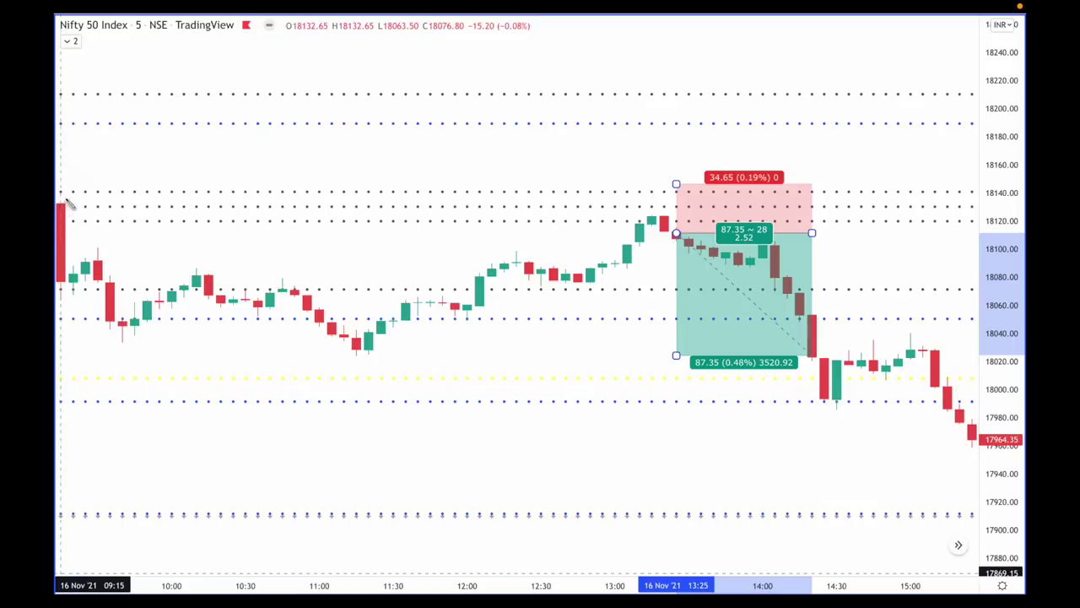
Step: Draw a line near 18130, then outline the 18120–18140 zone across the chart
mouse_move(61, 205)
mouse_down()
mouse_move(198, 193)
mouse_move(624, 228)
mouse_move(754, 205)
mouse_up()
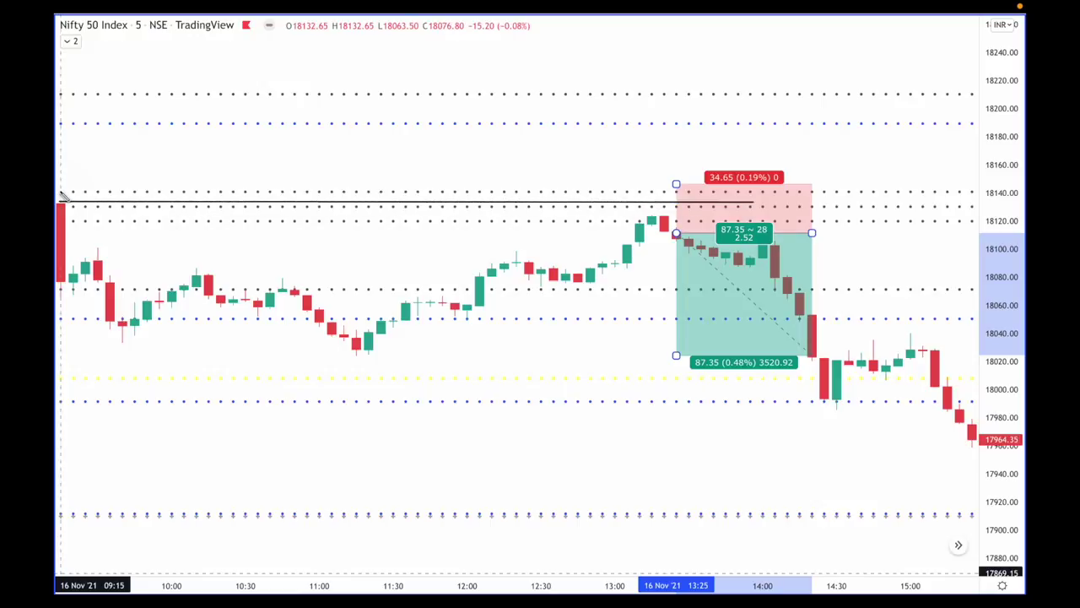
mouse_move(59, 194)
mouse_down()
mouse_move(959, 279)
mouse_move(976, 222)
mouse_up()
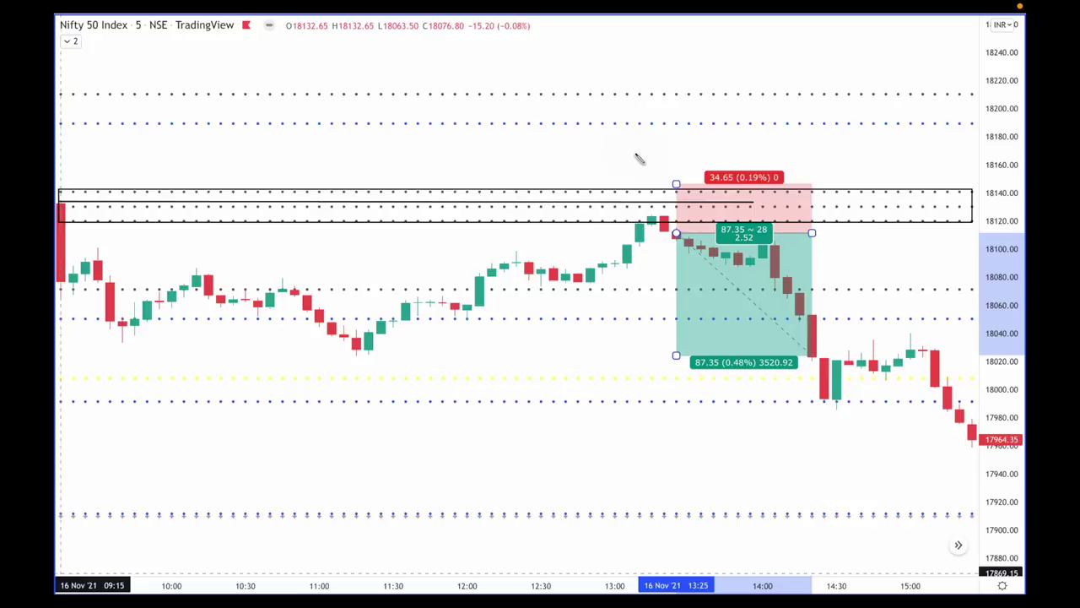
Step: Delete the zone outline, then try an arrow from the first candle to the late-morning low and undo it
key(Delete)
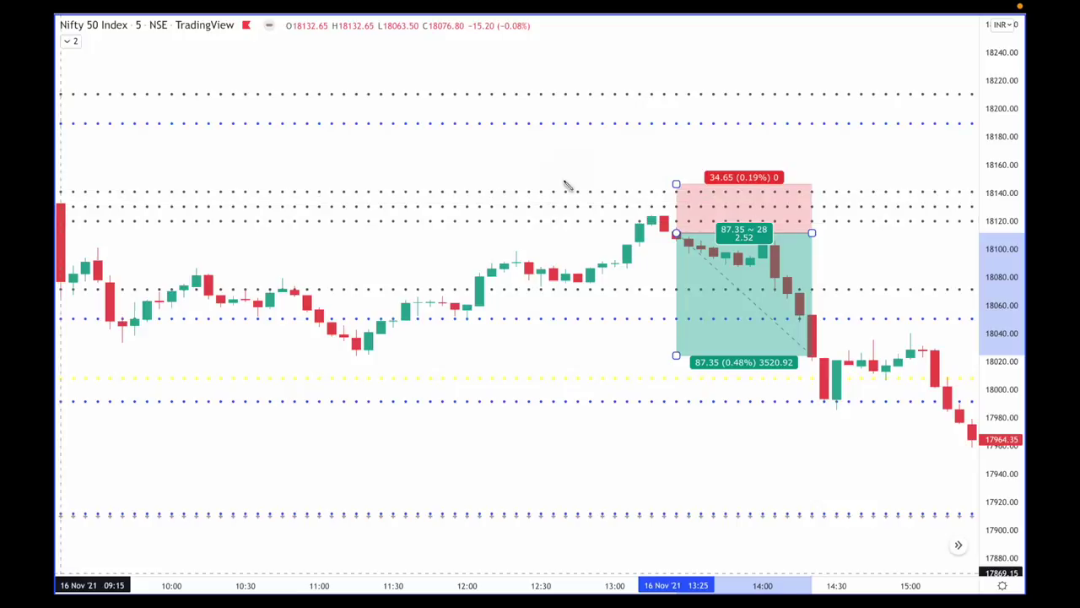
click(61, 205)
click(361, 347)
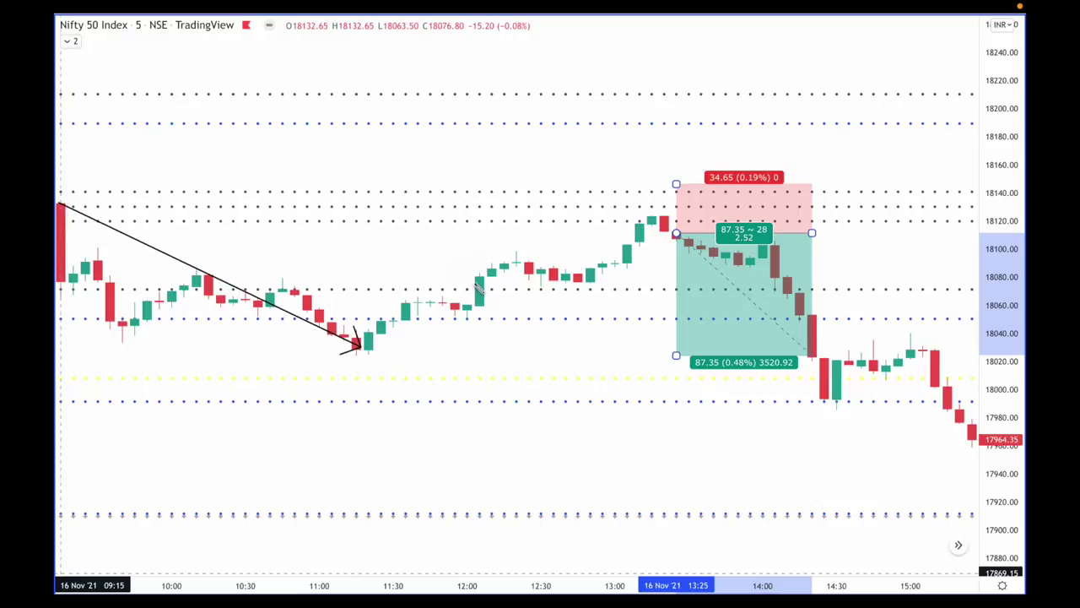
key(ctrl+z)
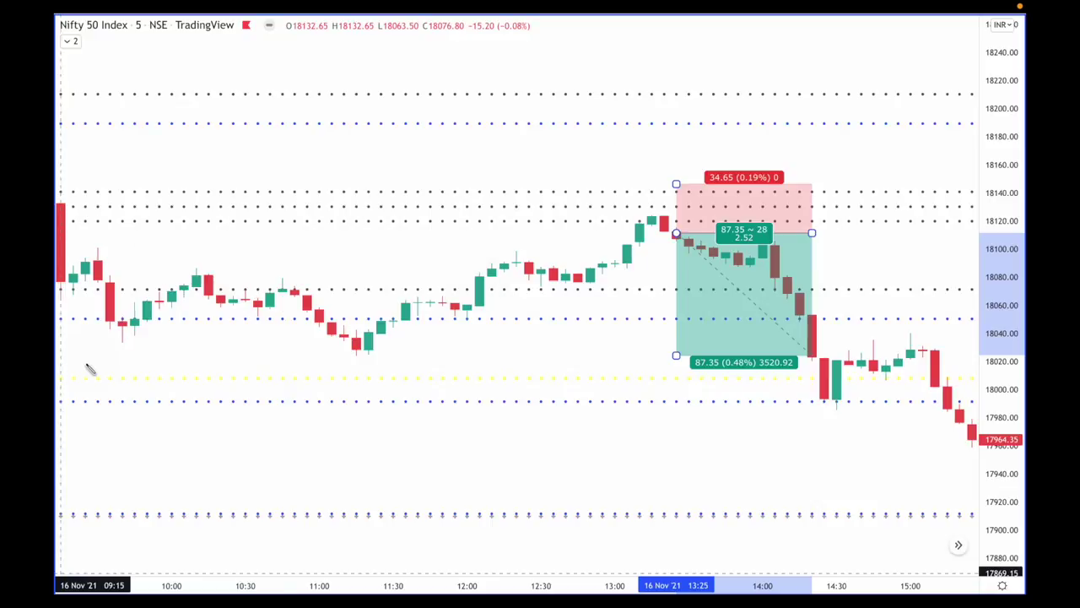
Step: Write S1, S2 and S3 labels with arrows, clear them, and box the small early candle
drag(84, 360, 82, 320)
mouse_move(91, 374)
mouse_down()
mouse_move(82, 367)
mouse_move(97, 375)
mouse_move(84, 420)
mouse_move(107, 418)
mouse_up()
mouse_move(92, 498)
mouse_down()
mouse_move(90, 509)
mouse_move(105, 502)
mouse_move(98, 509)
mouse_up()
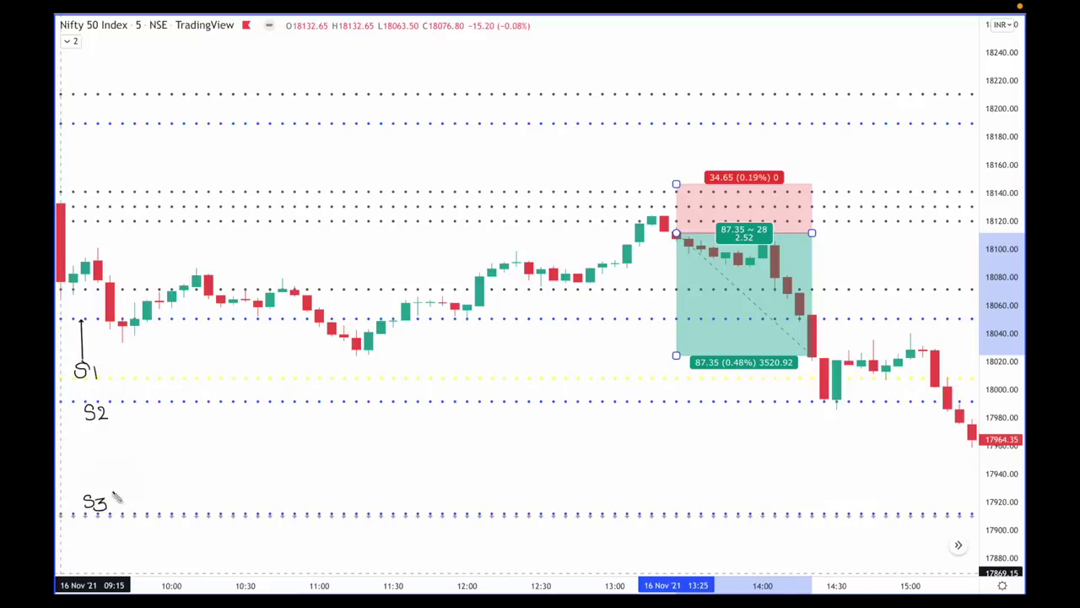
mouse_move(98, 343)
mouse_down()
mouse_move(160, 332)
mouse_move(135, 331)
mouse_move(147, 338)
mouse_up()
key(Escape)
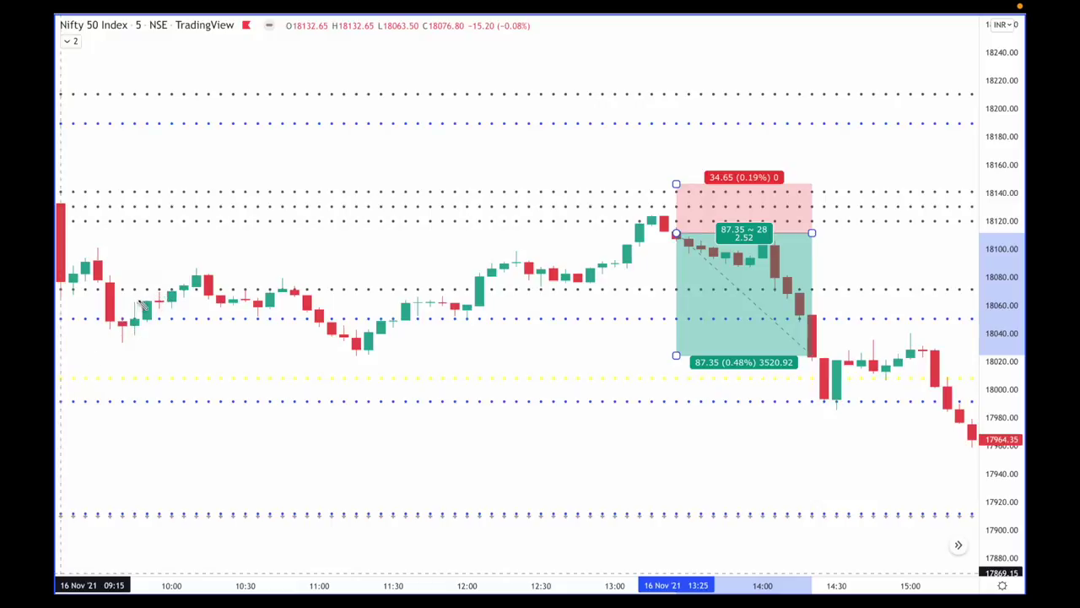
mouse_move(112, 319)
mouse_down()
mouse_move(112, 345)
mouse_move(134, 342)
mouse_up()
Step: Underline the boxed candle, sketch the swing up to about 18085 and back, then erase the ink
drag(90, 338, 116, 342)
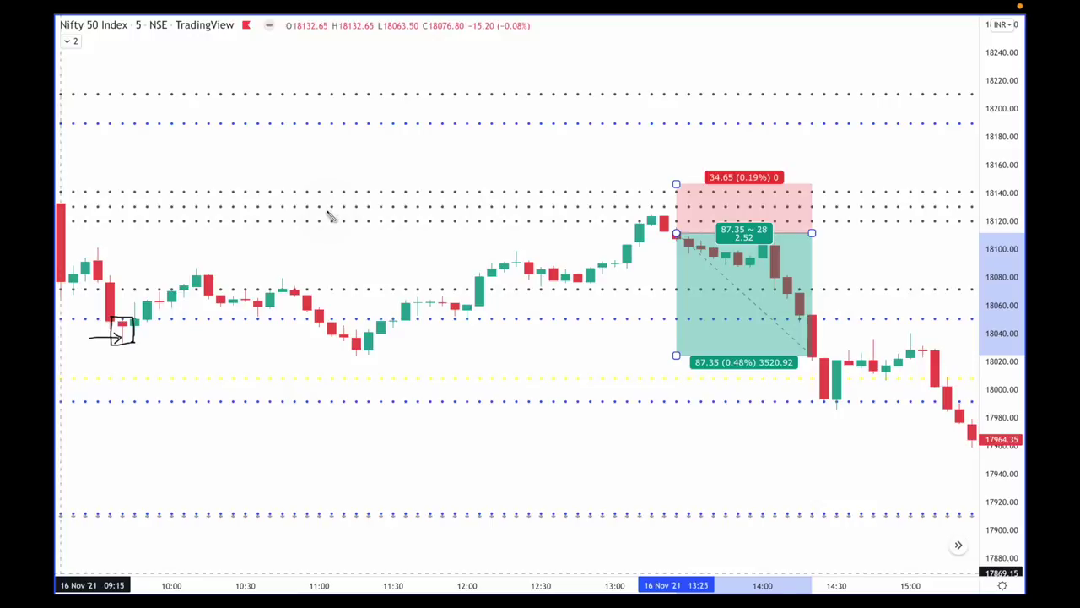
mouse_move(125, 337)
mouse_down()
mouse_move(195, 279)
mouse_move(284, 321)
mouse_up()
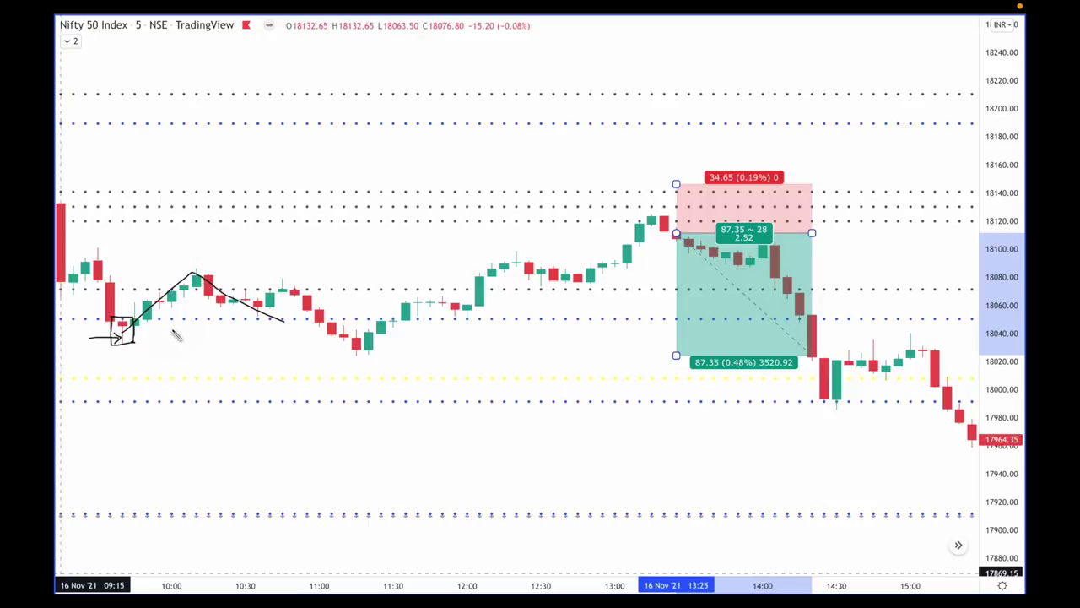
key(Escape)
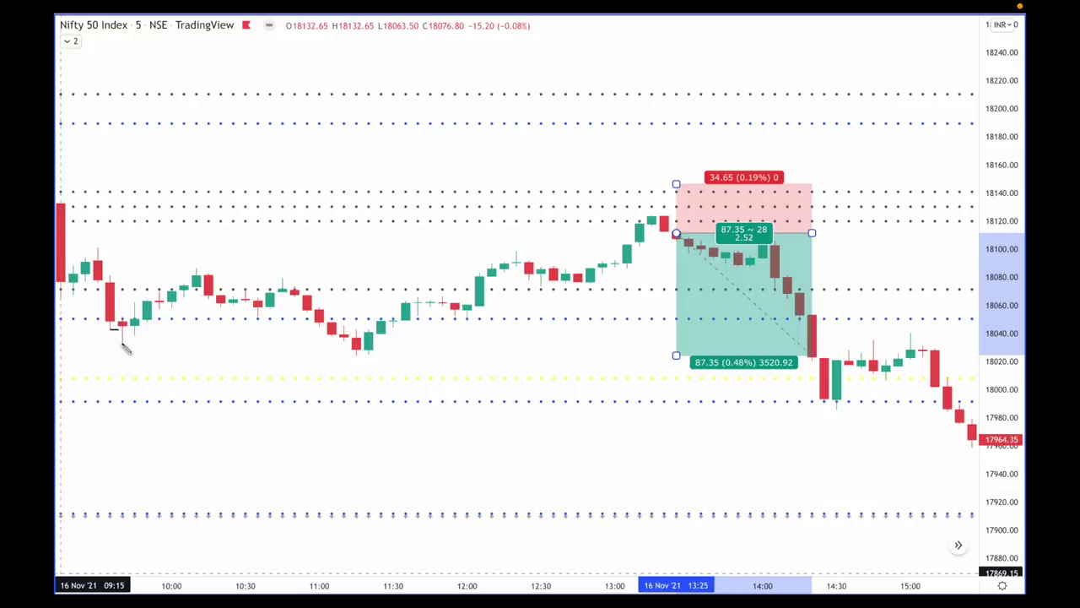
Step: Draw a line from the 09:45 low, label it 'Demand zone', and arrow its end
drag(122, 341, 398, 341)
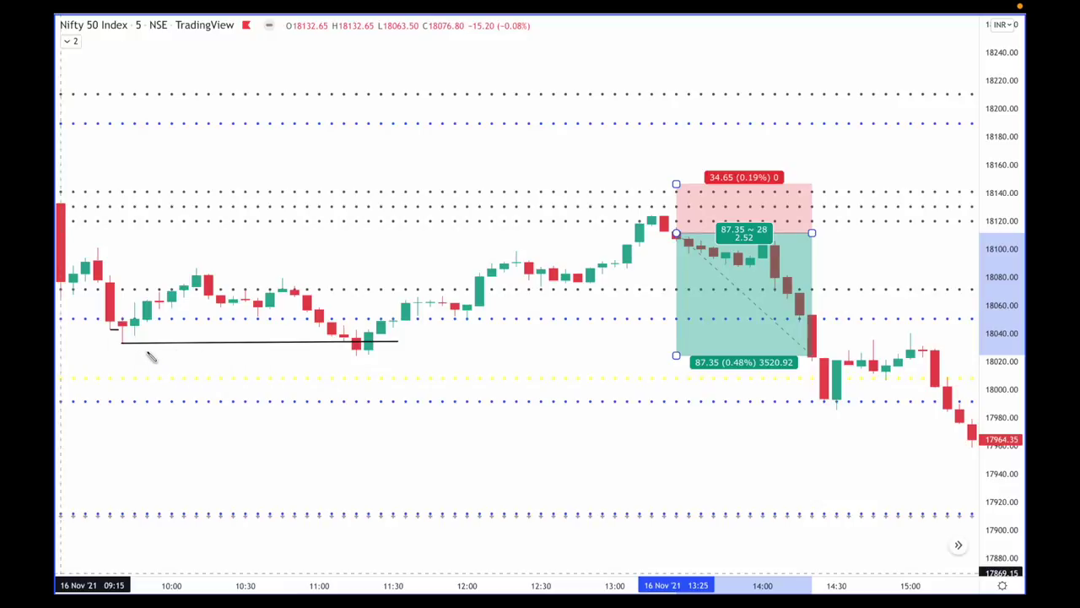
drag(145, 353, 289, 353)
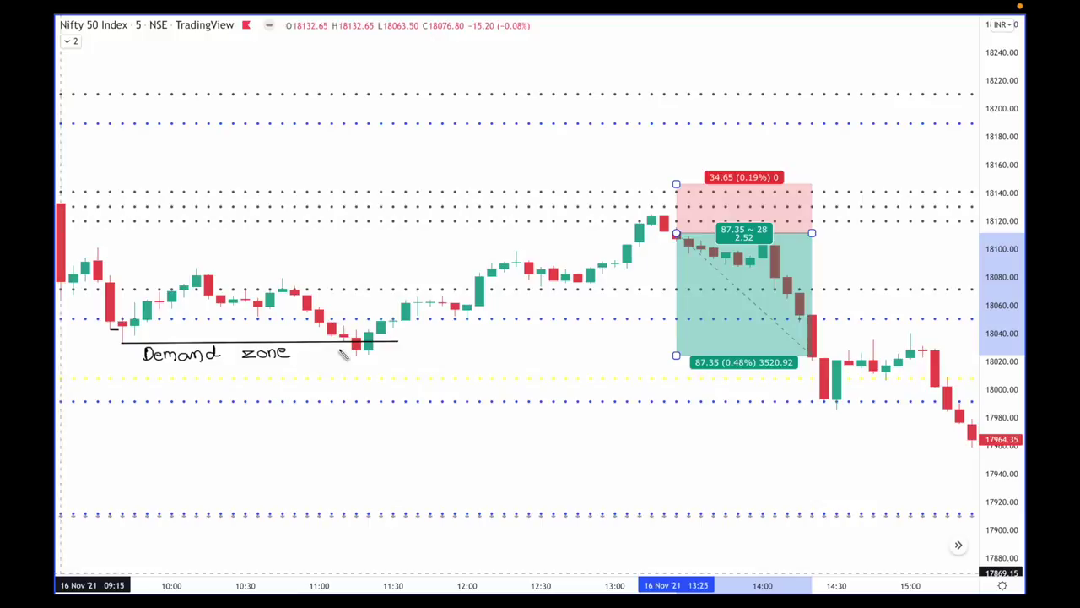
drag(333, 349, 355, 338)
Step: Bracket the red candle on the demand line, arrow the first red and 12:00 candles, then clear the ink
mouse_move(348, 346)
mouse_down()
mouse_move(358, 329)
mouse_move(364, 346)
mouse_move(347, 356)
mouse_up()
mouse_move(67, 235)
mouse_down()
mouse_move(95, 237)
mouse_move(67, 235)
mouse_move(78, 242)
mouse_up()
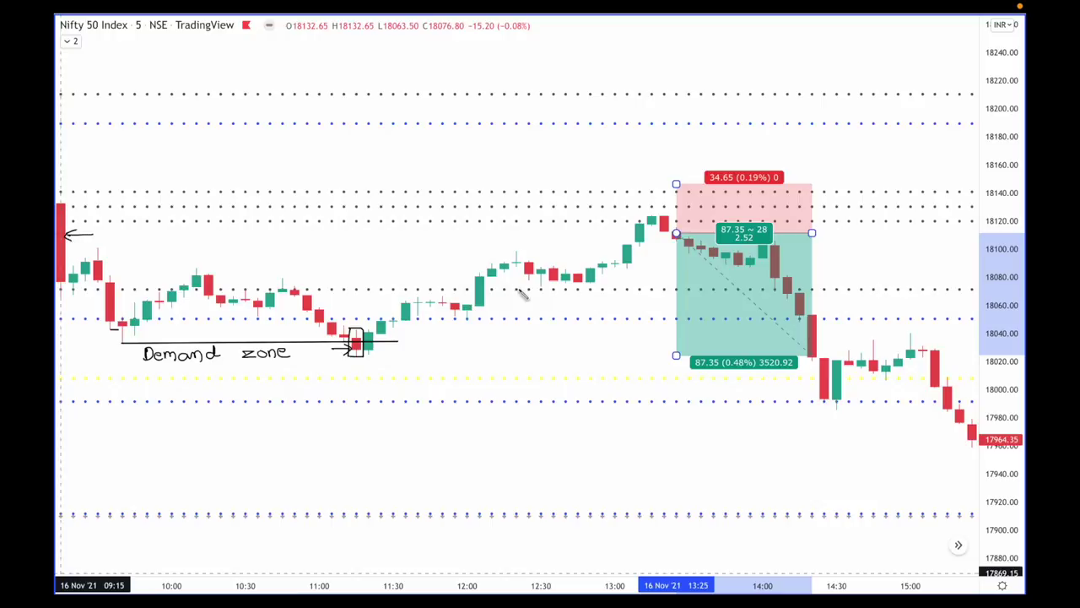
drag(458, 284, 476, 289)
key(Escape)
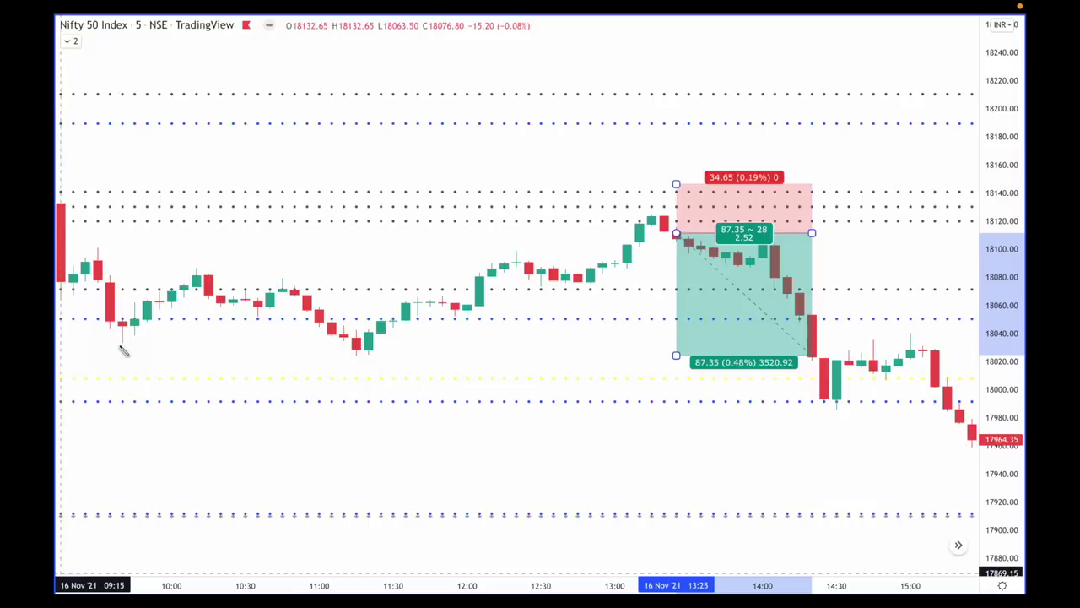
Step: Draw an arrowed line along the demand level, box the candles at its end, and flag and arrow the pin bar
drag(125, 349, 355, 343)
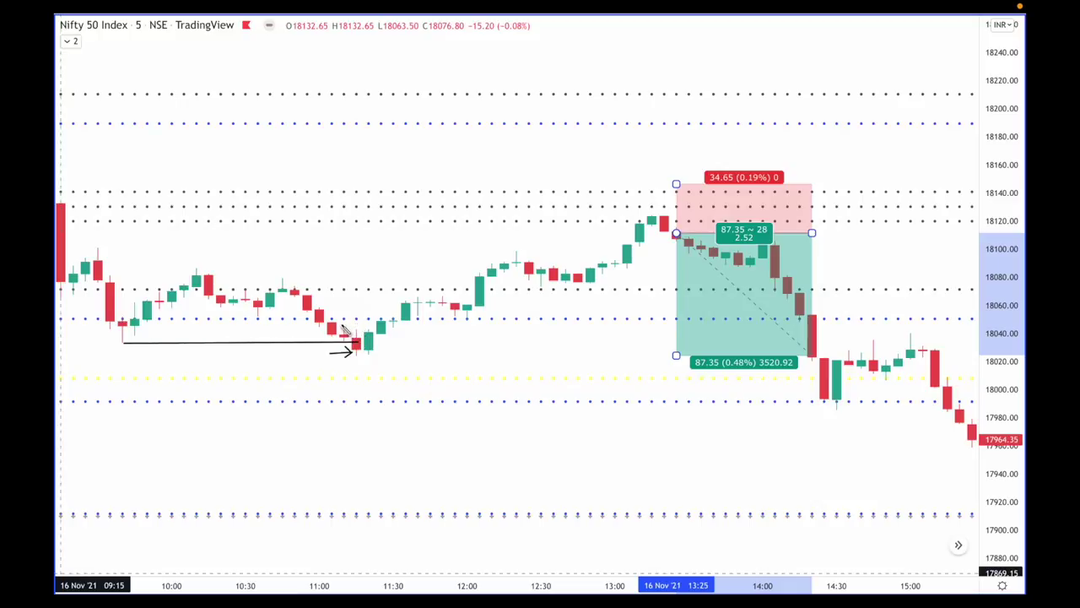
drag(345, 326, 379, 357)
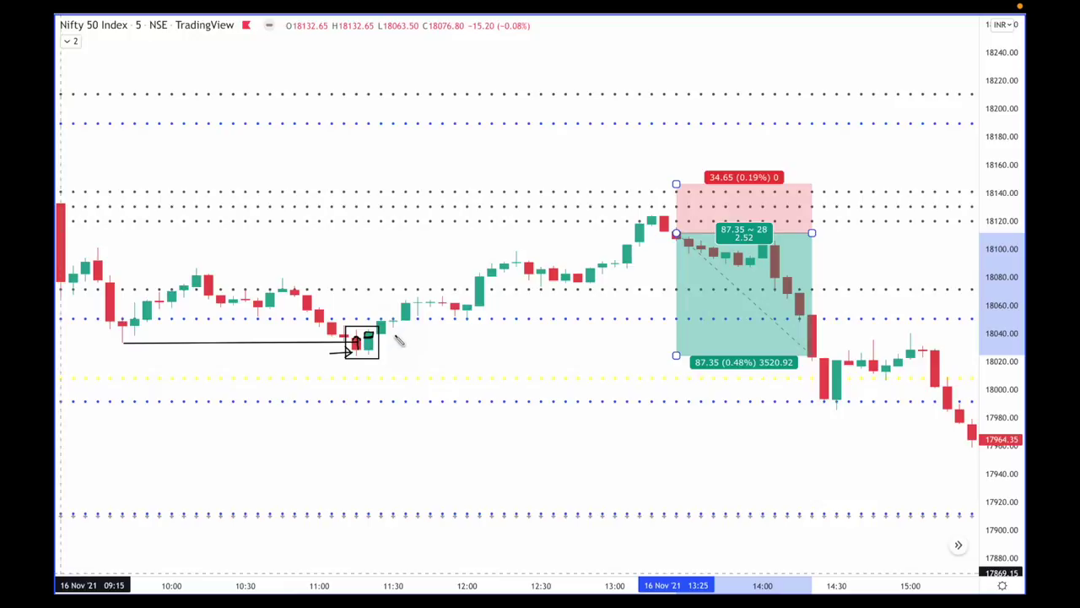
mouse_move(394, 336)
mouse_down()
mouse_move(405, 330)
mouse_move(392, 334)
mouse_move(404, 336)
mouse_move(395, 354)
mouse_move(405, 332)
mouse_up()
drag(409, 345, 483, 353)
Step: Handwrite and underline 'Green Pin bar', then erase all the ink
drag(508, 354, 523, 341)
drag(526, 344, 537, 352)
drag(548, 335, 583, 346)
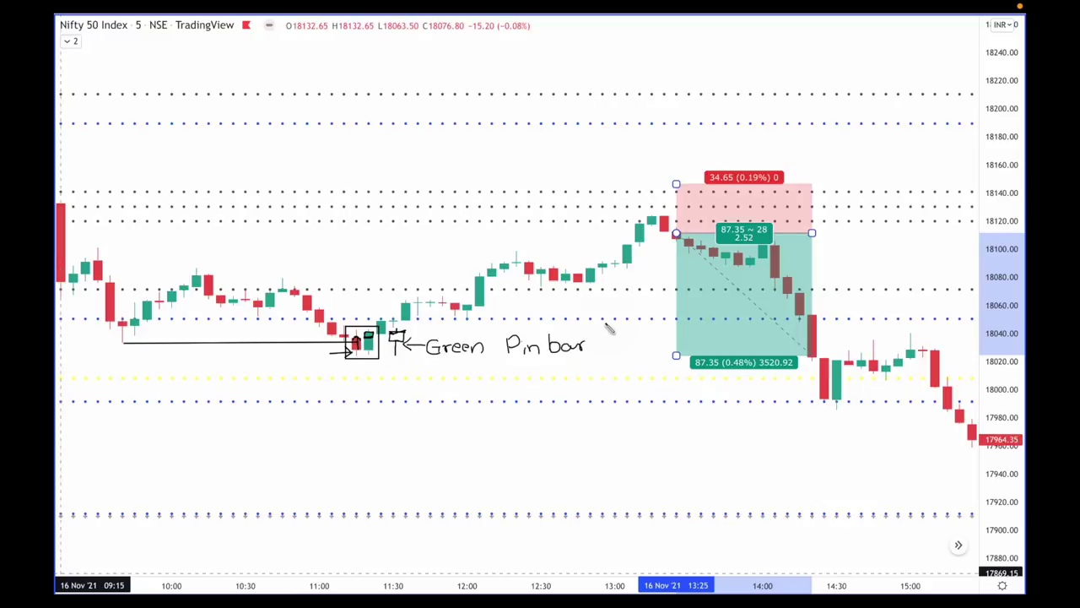
drag(428, 362, 604, 360)
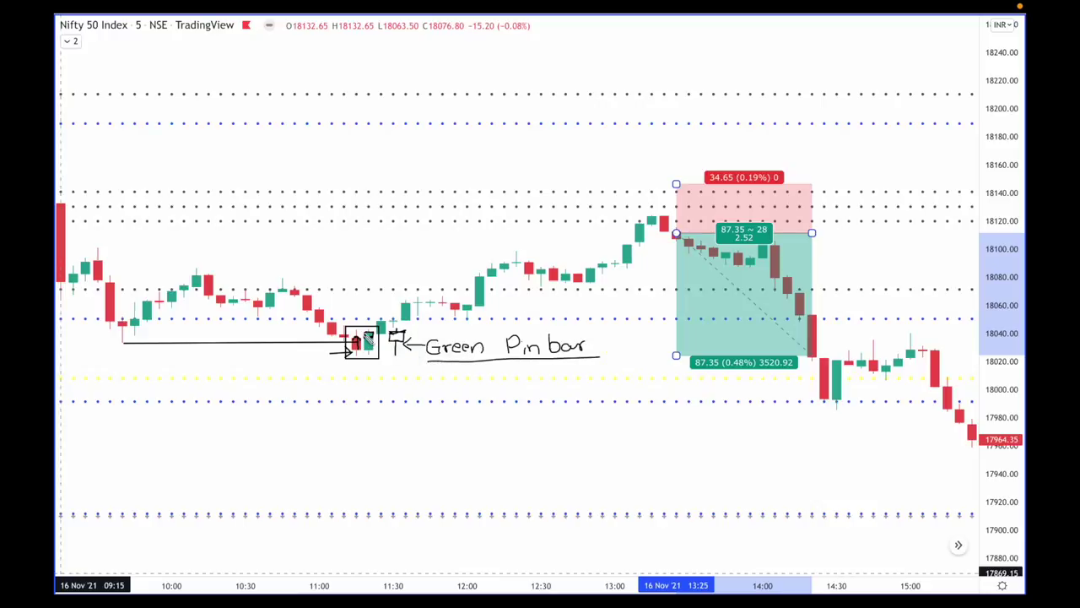
key(Escape)
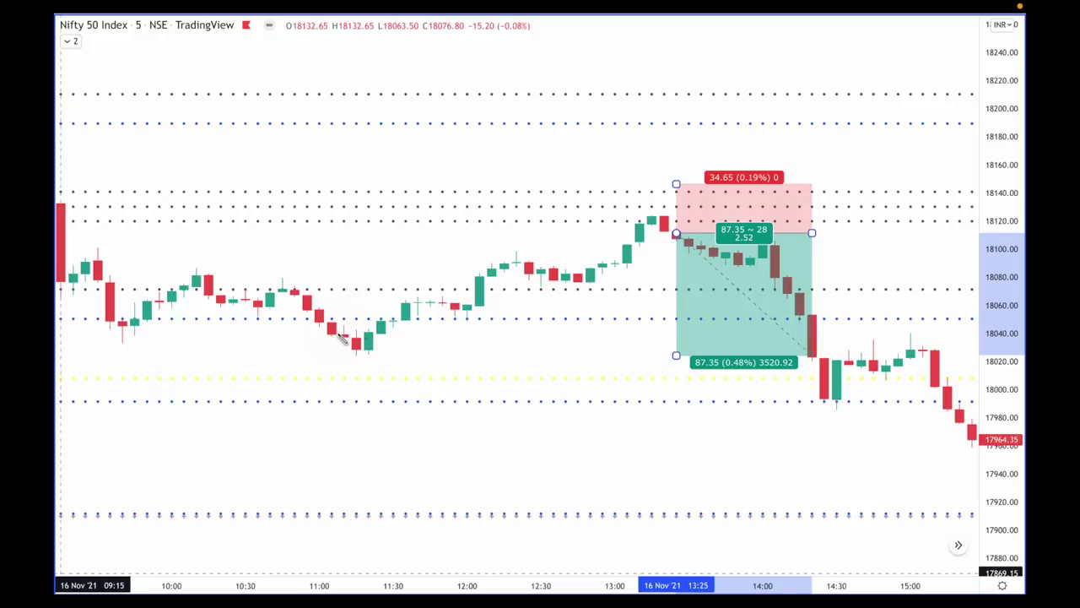
Step: Box and undo the 11:15 candles, then draw the demand line from the 09:45 low with arrows up the rally
mouse_move(342, 329)
mouse_down()
mouse_move(357, 355)
mouse_move(385, 358)
mouse_up()
key(ctrl+z)
drag(121, 342, 355, 343)
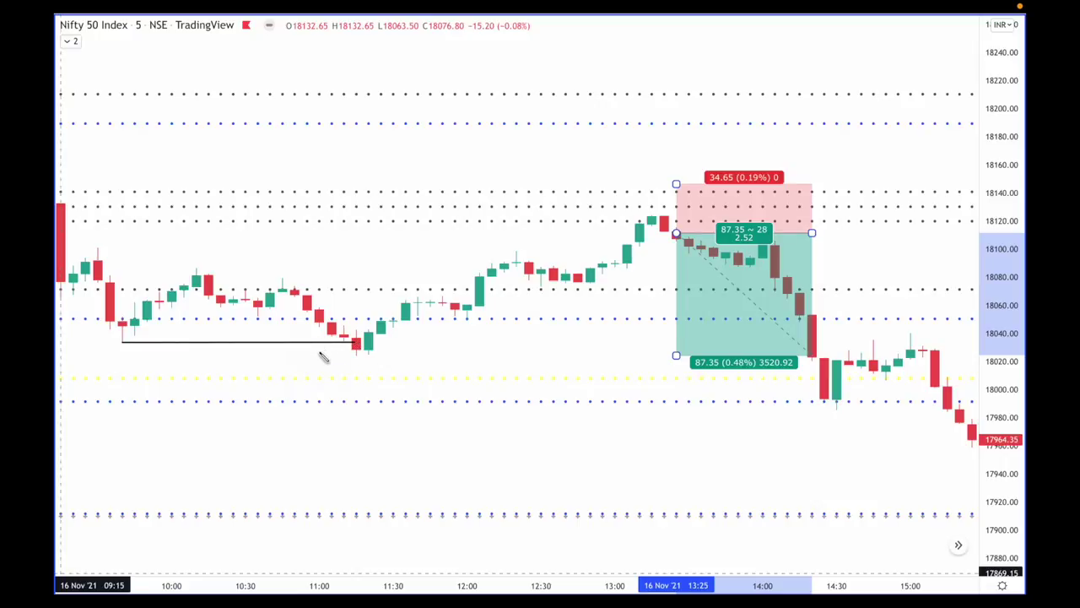
click(354, 354)
click(373, 354)
click(421, 322)
Step: Box the 18120–18140 zone and draw an arrow to the 13:25 candle
click(602, 192)
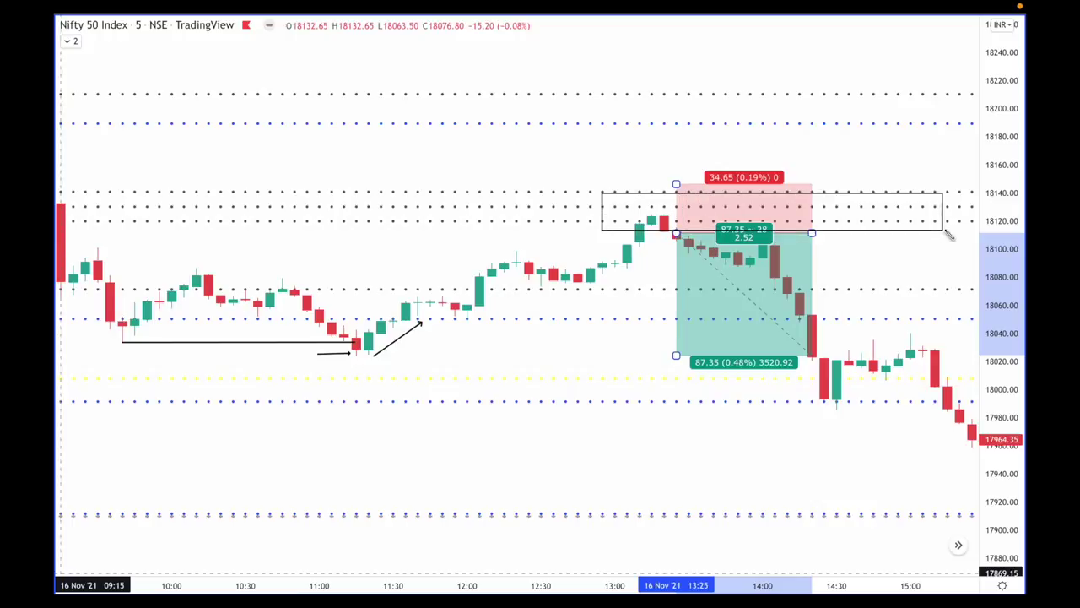
click(972, 223)
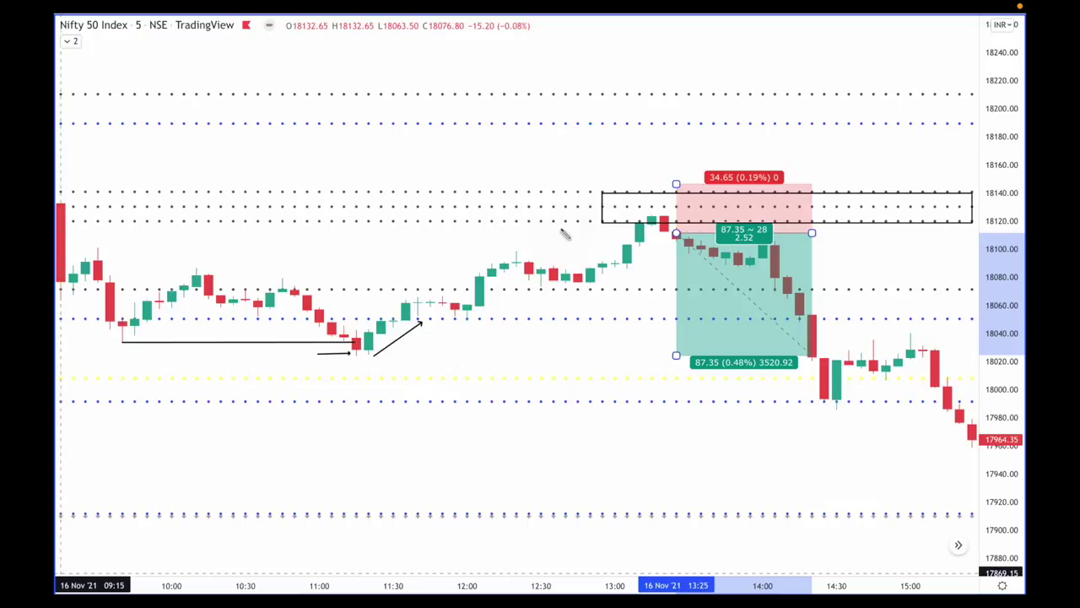
click(596, 237)
click(658, 227)
Step: Clear the box, arrows and line, then mark and box the candles at the rally's top
key(ctrl+alt+h)
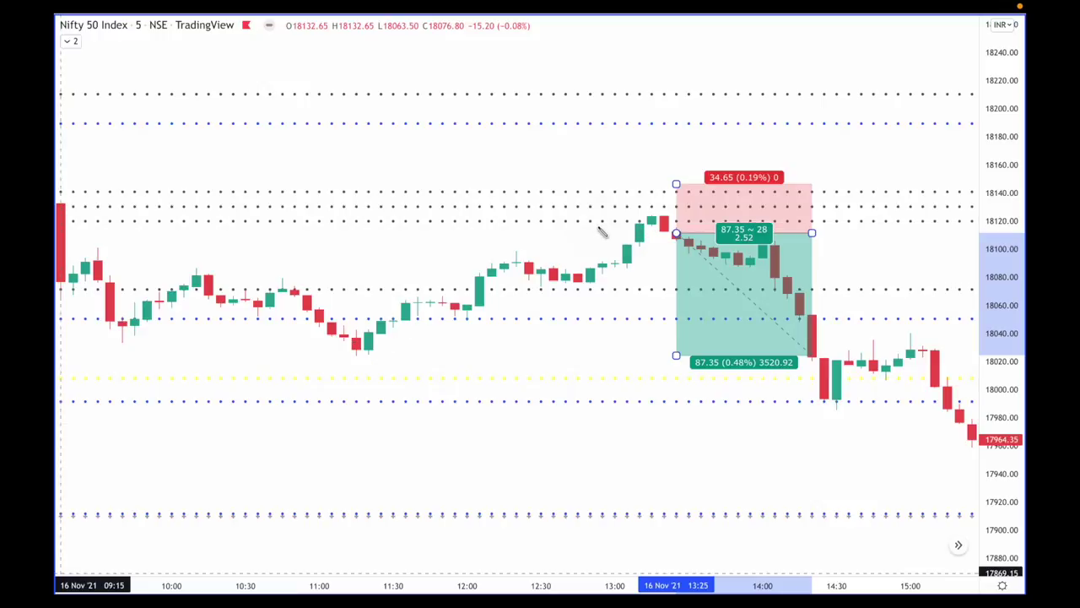
click(655, 170)
click(661, 218)
mouse_move(640, 206)
mouse_down()
mouse_move(653, 238)
mouse_move(675, 237)
mouse_up()
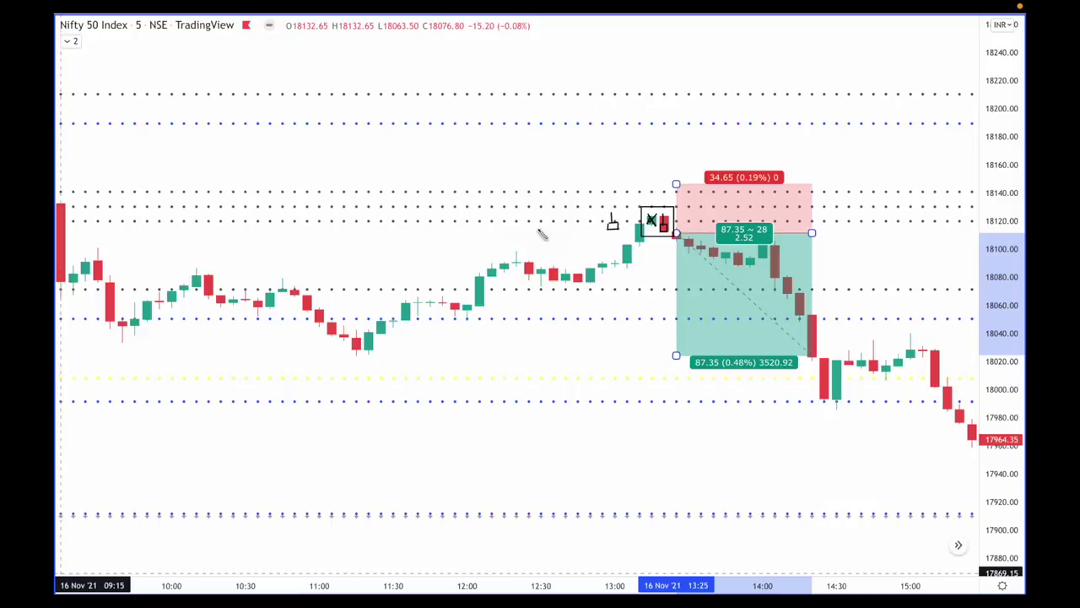
Step: Handwrite and underline 'Bearish Pinbar', then outline the 18120–18140 zone across the chart
drag(523, 244, 544, 252)
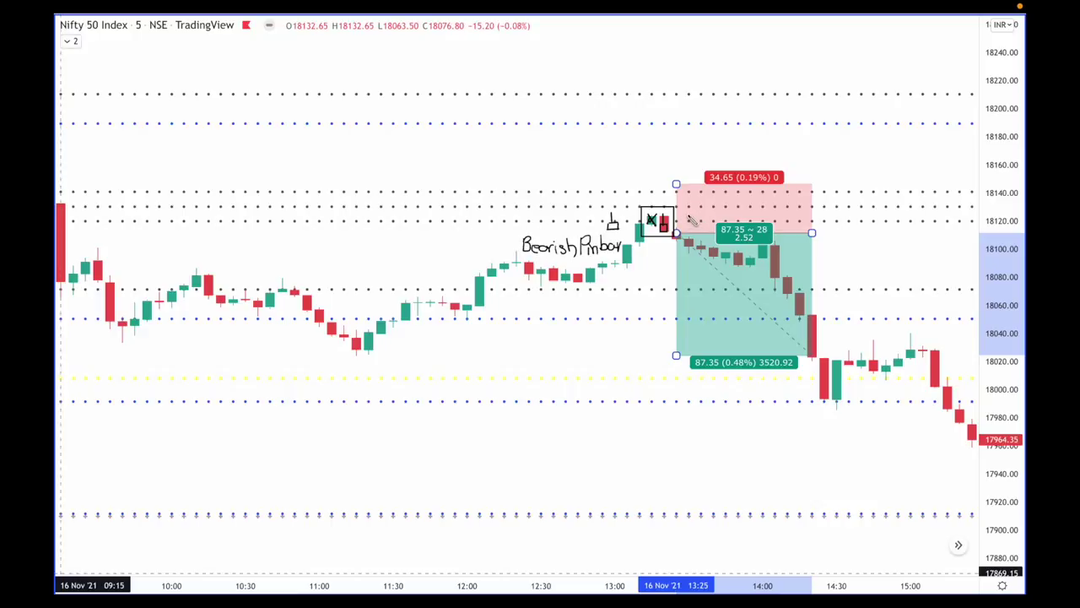
drag(528, 259, 623, 256)
mouse_move(627, 194)
mouse_down()
mouse_move(714, 219)
mouse_move(951, 235)
mouse_move(975, 226)
mouse_up()
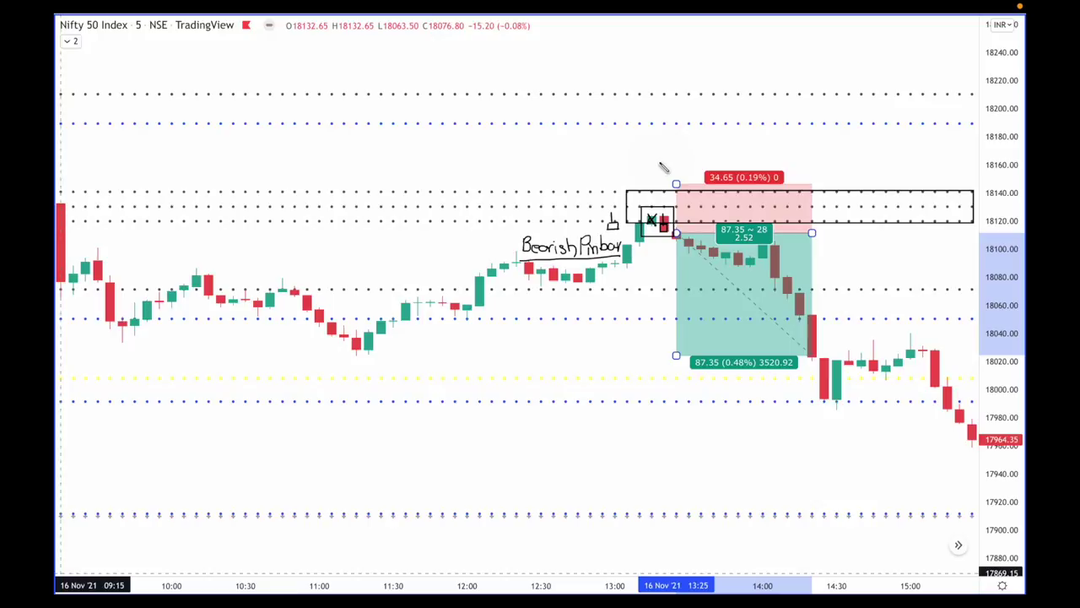
Step: Clear the ink, arrow the red entry candle, circle 34.65, and draw a line from the 11:20 low to the target
key(Escape)
drag(626, 230, 666, 230)
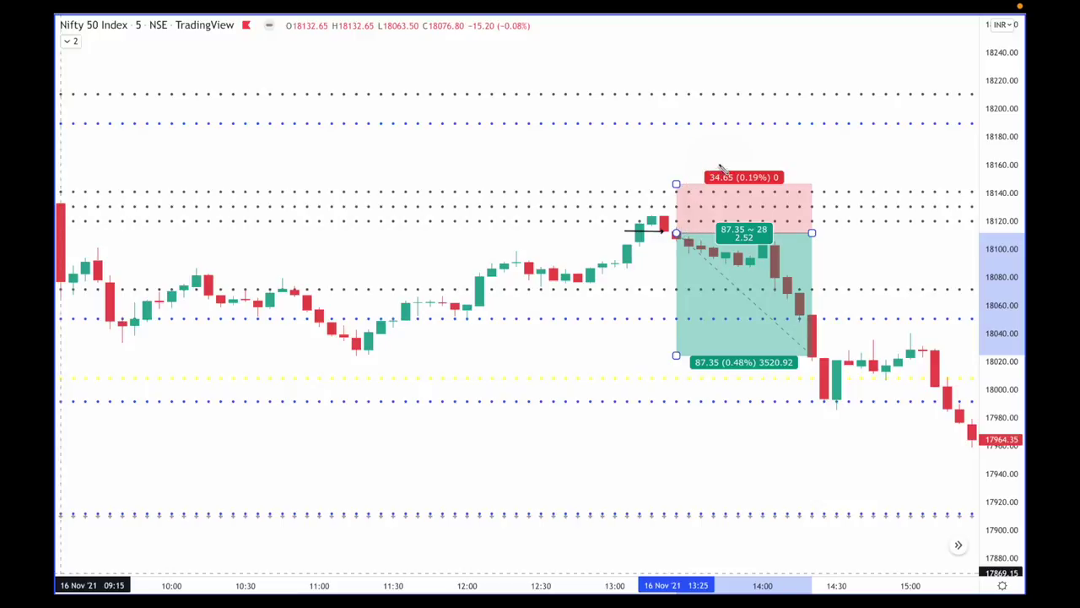
mouse_move(721, 166)
mouse_down()
mouse_move(707, 166)
mouse_move(709, 189)
mouse_move(740, 188)
mouse_move(736, 166)
mouse_move(719, 162)
mouse_up()
drag(359, 356, 839, 358)
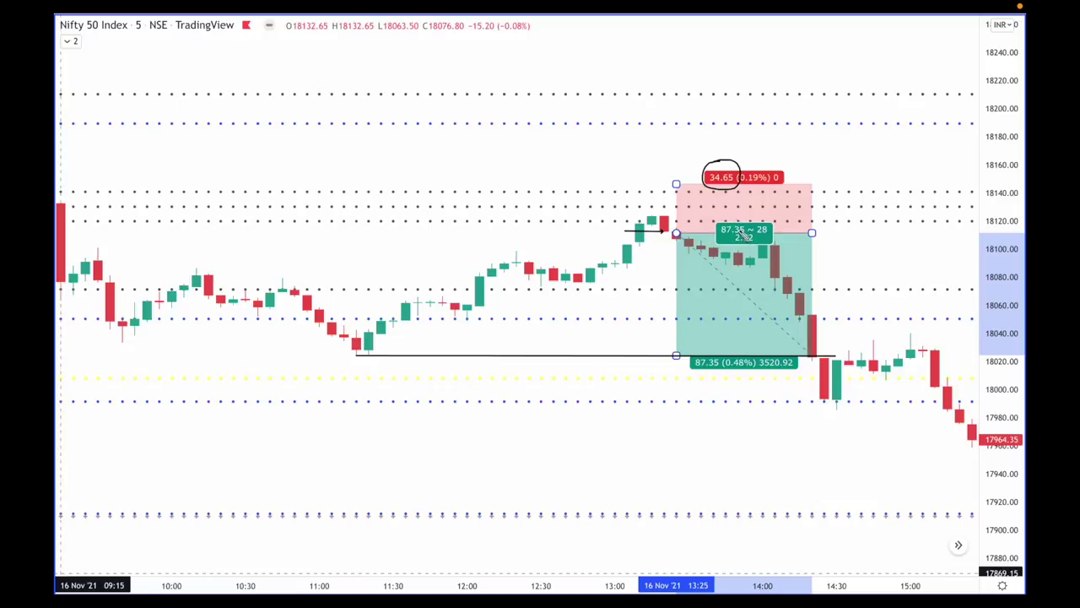
Step: Circle the 2.52 ratio and handwrite an underlined '1: 2.5' note beside the trade
mouse_move(743, 232)
mouse_down()
mouse_move(730, 246)
mouse_move(764, 246)
mouse_move(757, 228)
mouse_move(743, 233)
mouse_up()
mouse_move(830, 244)
mouse_down()
mouse_move(829, 255)
mouse_move(885, 243)
mouse_up()
click(837, 245)
click(837, 251)
click(870, 253)
drag(825, 262, 888, 262)
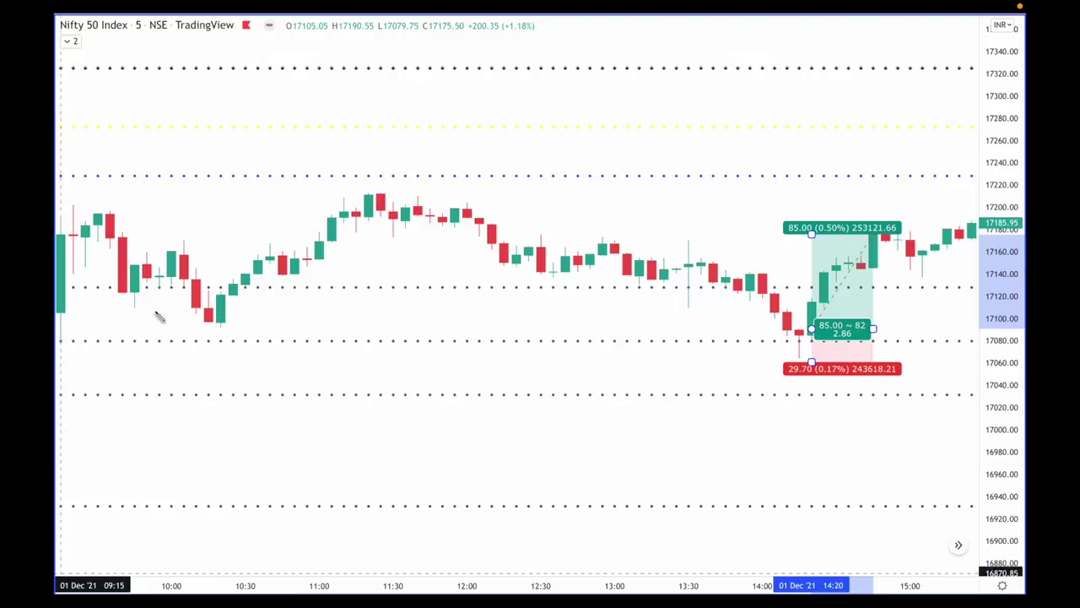
Step: Outline the 17030–17125 zone, arrow the opening candle, then wipe both drawings
mouse_move(60, 291)
mouse_down()
mouse_move(206, 296)
mouse_move(945, 379)
mouse_move(977, 402)
mouse_up()
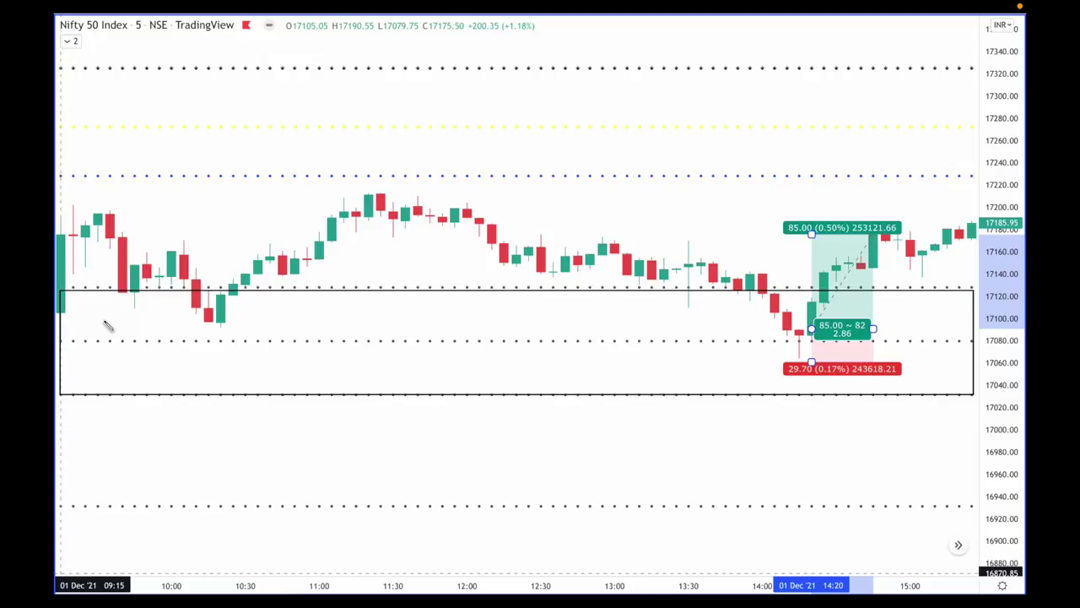
drag(80, 310, 67, 299)
key(ctrl+z)
key(ctrl+z)
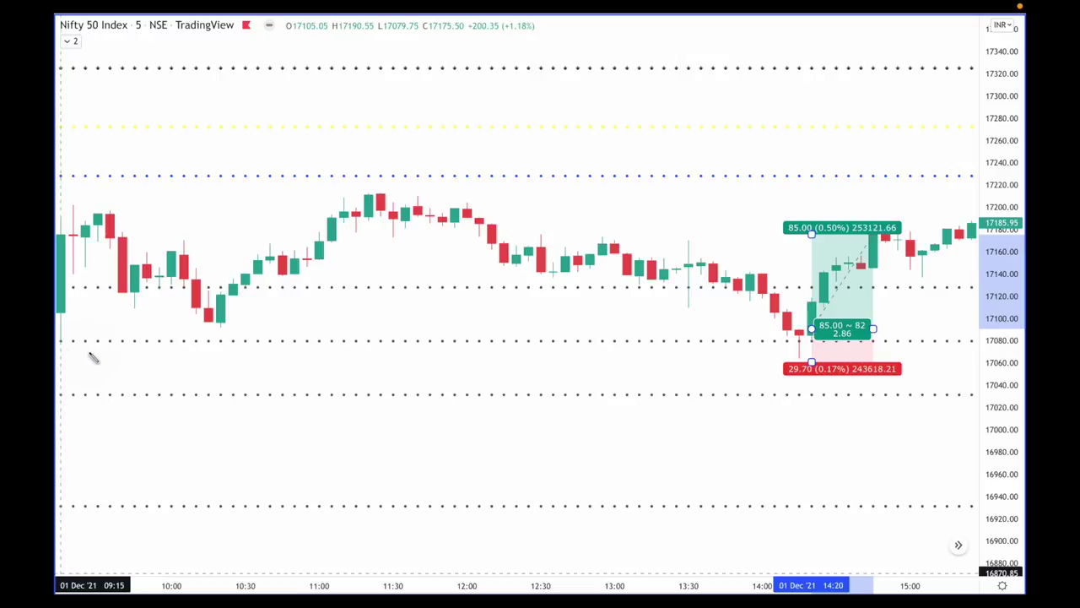
Step: Draw a full-width horizontal line at 17080 and handwrite a resistance label near the upper level
click(61, 342)
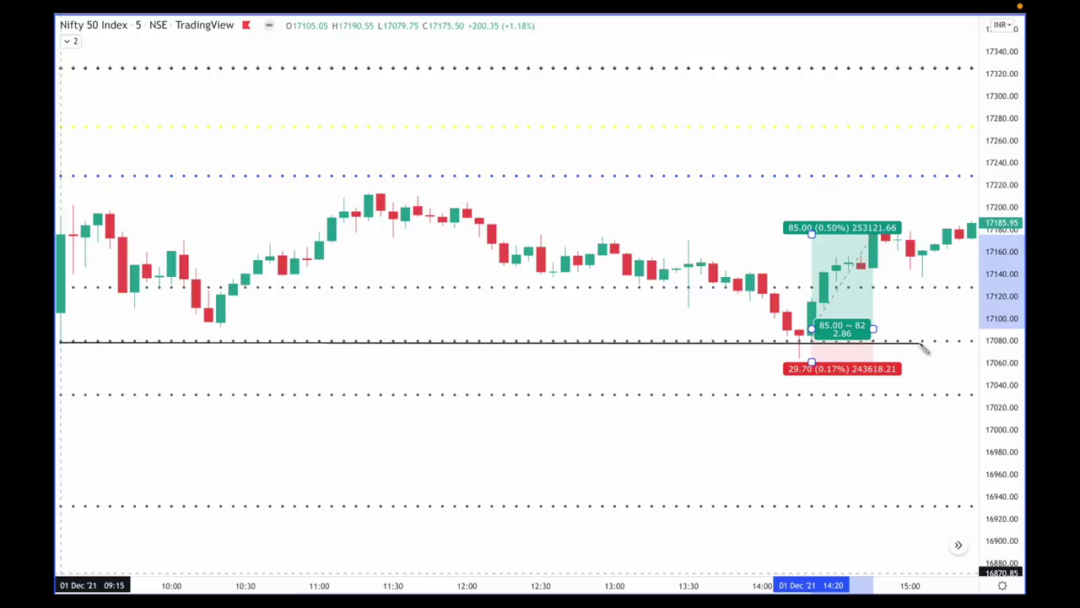
click(975, 341)
mouse_move(290, 152)
mouse_down()
mouse_move(290, 173)
mouse_move(316, 157)
mouse_move(317, 174)
mouse_up()
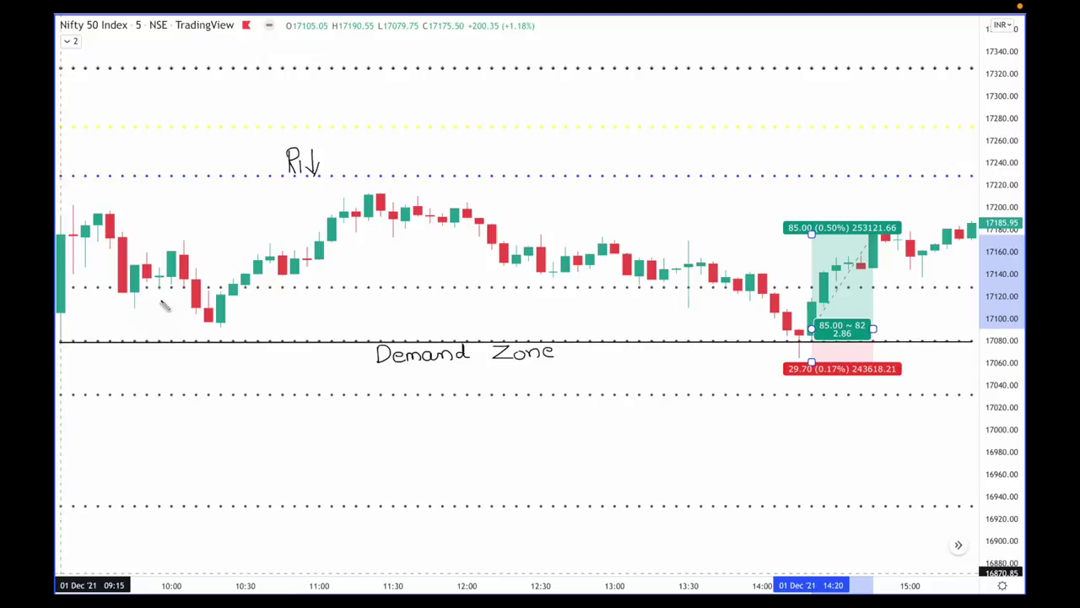
Step: Arrow the rally to the 11:30 high and the pullback to the demand zone, then mark the breakout candles
mouse_move(63, 338)
mouse_down()
mouse_move(314, 177)
mouse_move(371, 195)
mouse_up()
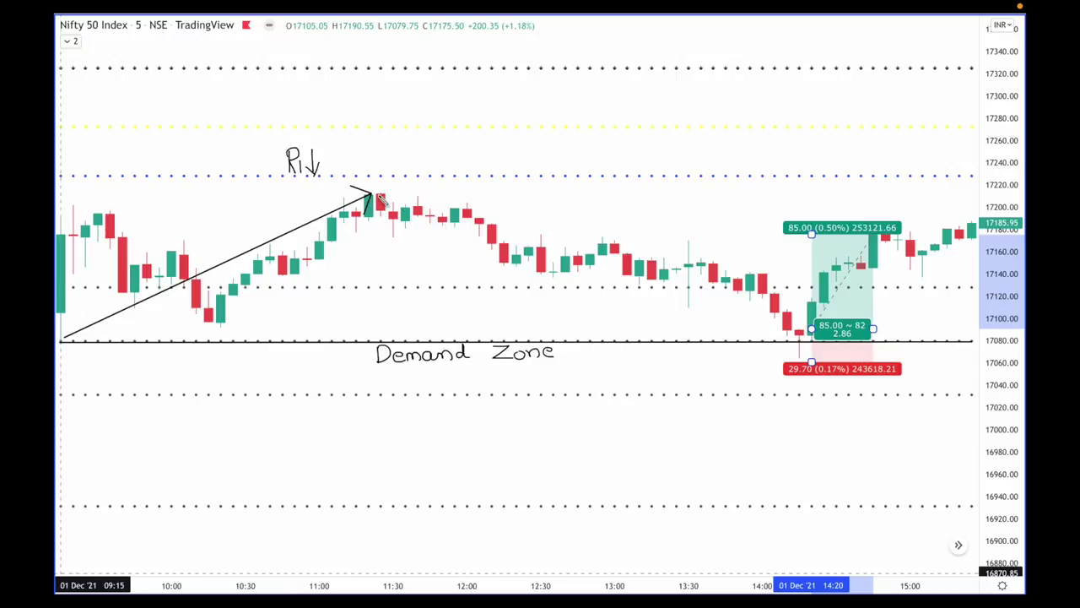
mouse_move(378, 203)
mouse_down()
mouse_move(791, 313)
mouse_move(797, 342)
mouse_up()
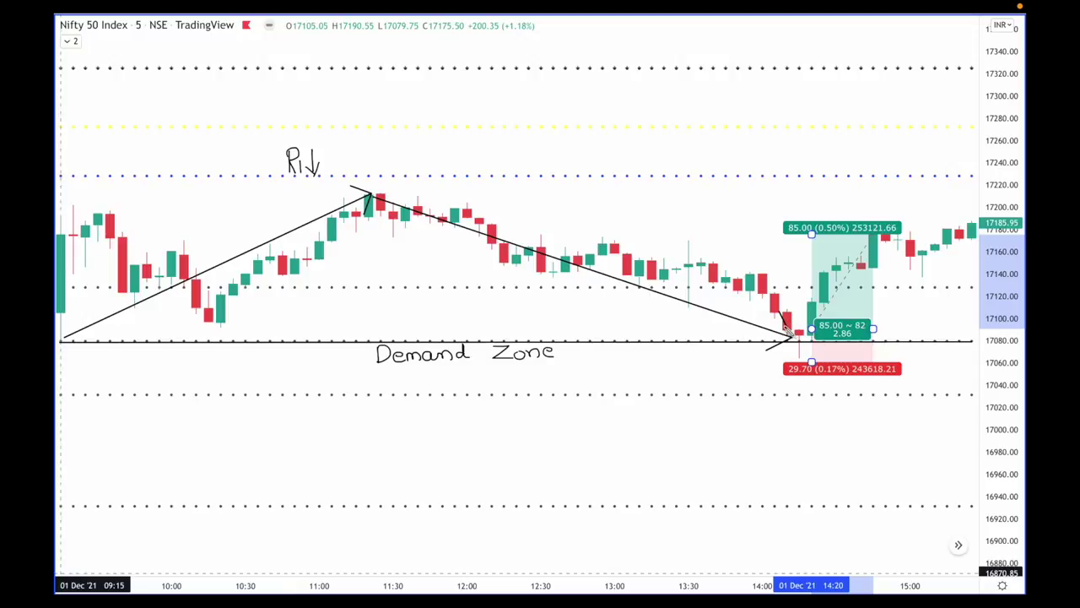
drag(787, 326, 816, 369)
drag(795, 308, 810, 315)
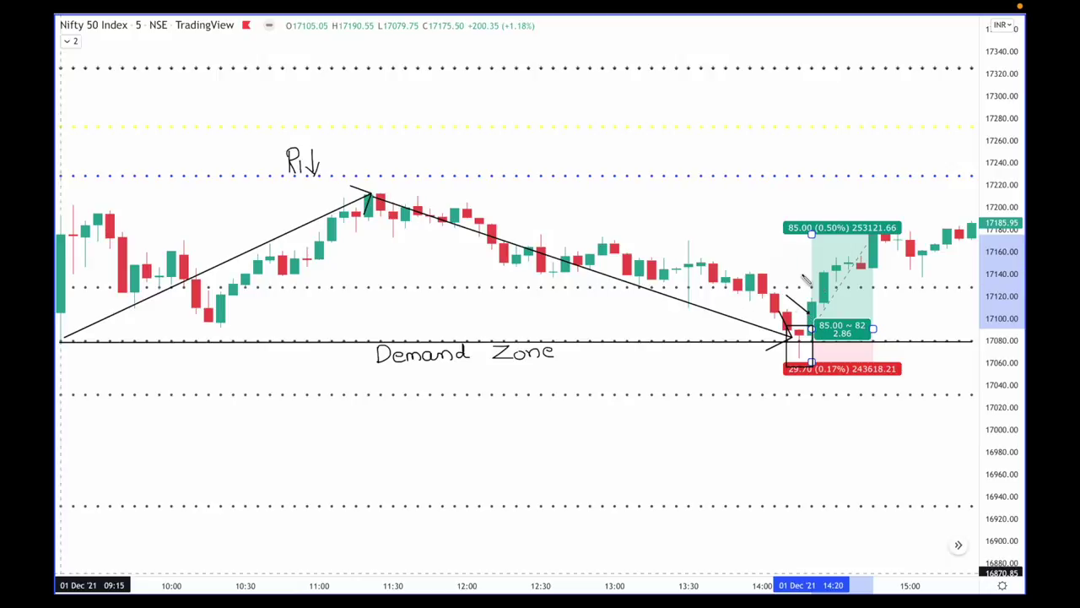
drag(802, 274, 818, 291)
drag(869, 241, 859, 253)
Step: Clear drawings and circle the 29.70 stop, 85.00 target and 2.86 ratio labels
key(Escape)
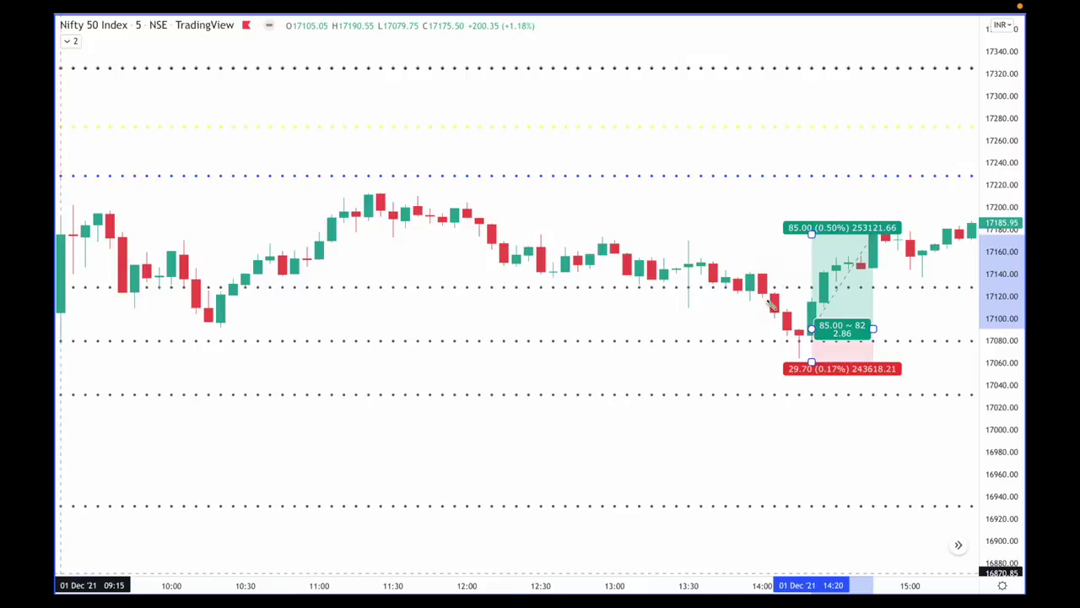
mouse_move(799, 358)
mouse_down()
mouse_move(796, 381)
mouse_move(798, 358)
mouse_up()
mouse_move(798, 211)
mouse_down()
mouse_move(781, 241)
mouse_move(817, 229)
mouse_move(796, 207)
mouse_move(805, 216)
mouse_up()
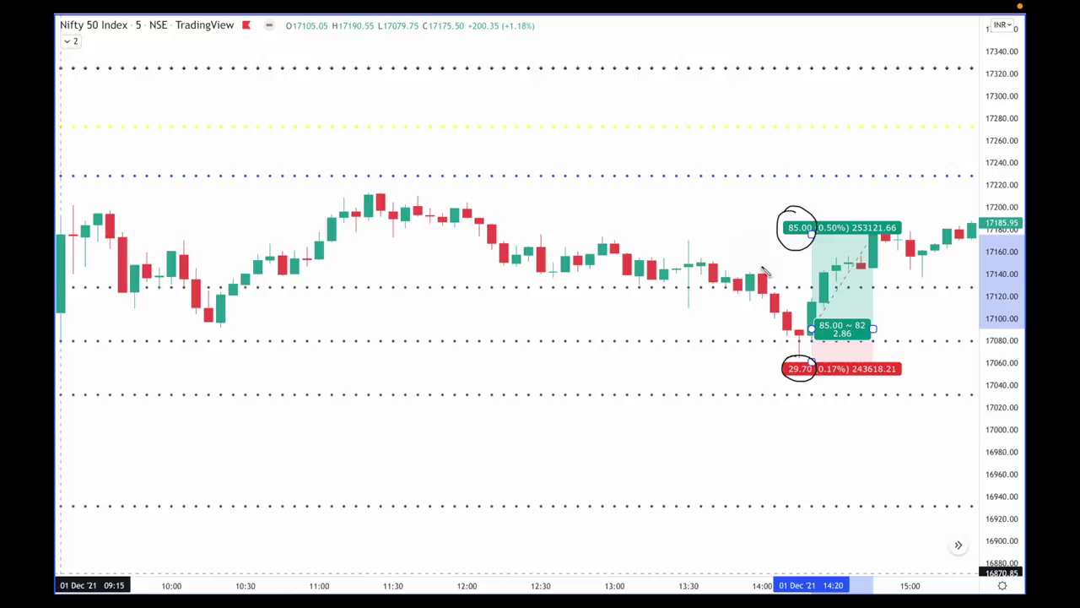
mouse_move(840, 327)
mouse_down()
mouse_move(831, 342)
mouse_move(860, 341)
mouse_move(839, 325)
mouse_up()
Step: Draw lines from the earlier highs, including the 11:30 high, across to the target
drag(603, 235, 809, 236)
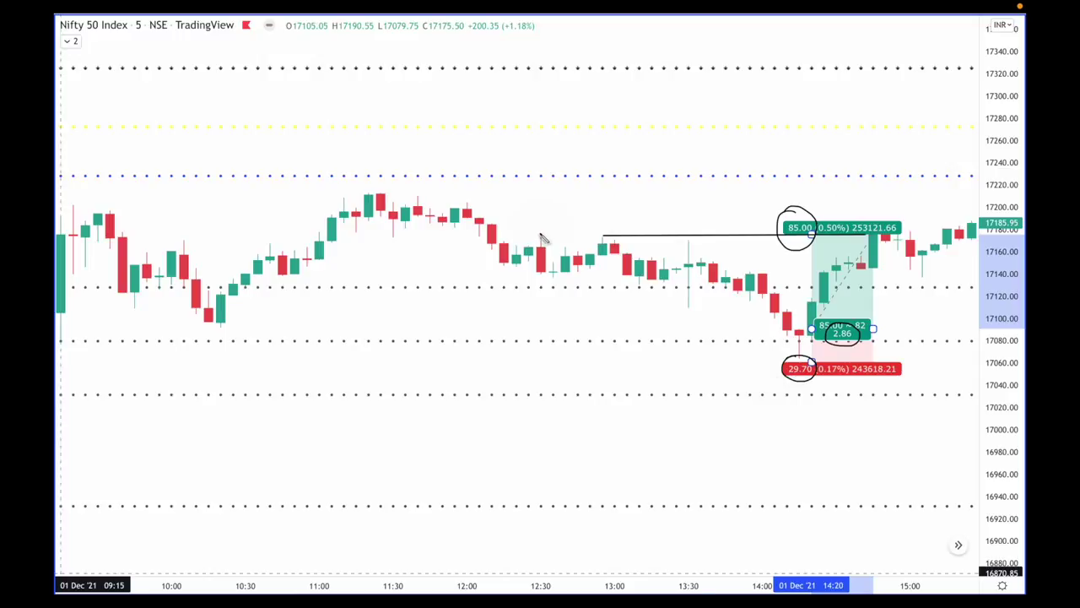
drag(533, 237, 609, 237)
mouse_move(368, 196)
mouse_down()
mouse_move(928, 221)
mouse_move(983, 211)
mouse_move(979, 192)
mouse_up()
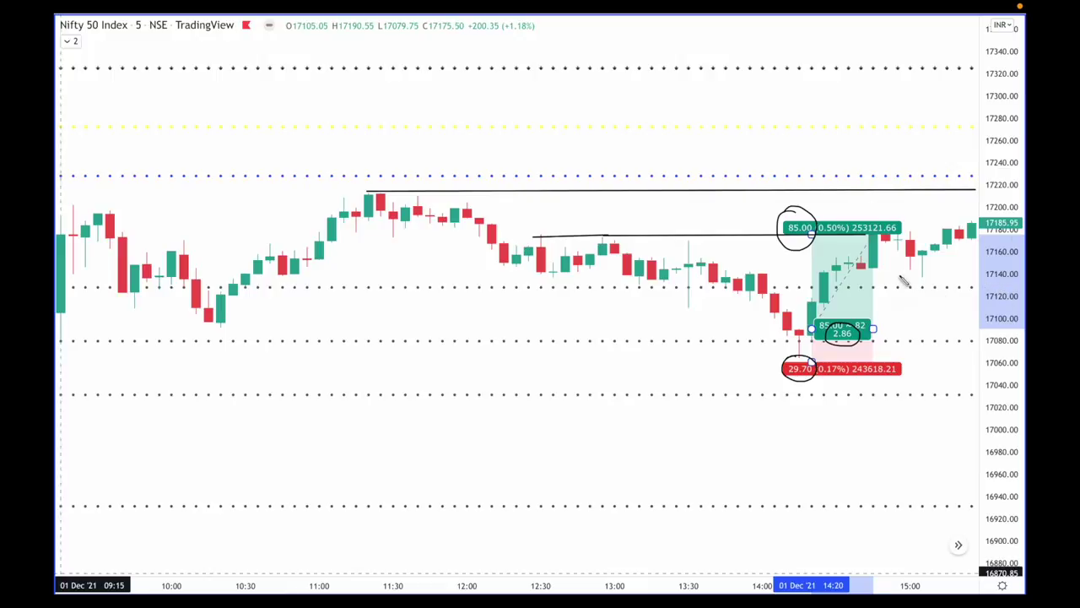
Step: Handwrite the ratio 1:2.86 on the chart
mouse_move(665, 305)
mouse_down()
mouse_move(665, 326)
mouse_move(692, 324)
mouse_up()
click(672, 312)
click(672, 318)
drag(713, 307, 738, 317)
Step: Clear drawings, box the dotted CPR band, write R1 and trace the opening drop to S1
key(Escape)
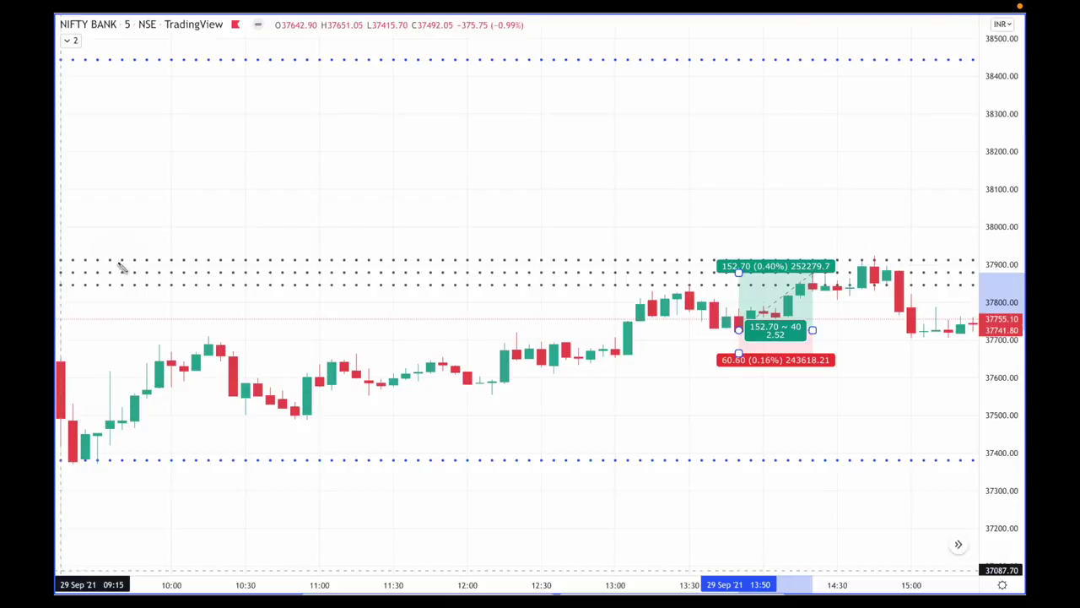
mouse_move(63, 262)
mouse_down()
mouse_move(257, 281)
mouse_move(976, 287)
mouse_up()
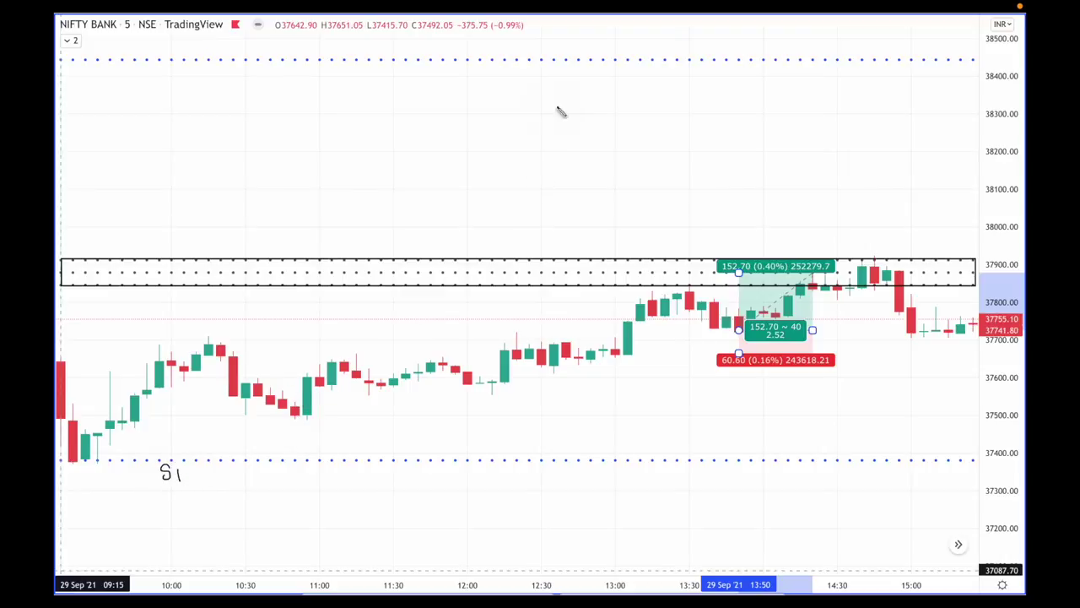
mouse_move(602, 56)
mouse_down()
mouse_move(606, 42)
mouse_move(617, 59)
mouse_up()
mouse_move(62, 359)
mouse_down()
mouse_move(99, 461)
mouse_move(89, 458)
mouse_move(100, 459)
mouse_move(84, 470)
mouse_move(191, 346)
mouse_up()
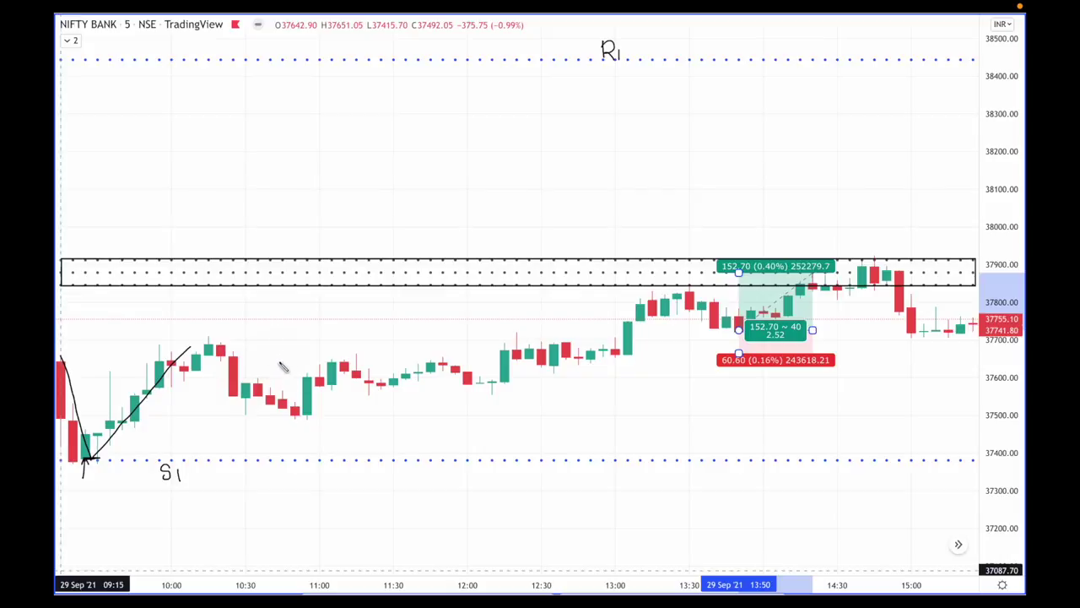
Step: Clear drawings and handwrite CPR on the dotted band and S1 below the support line
key(e)
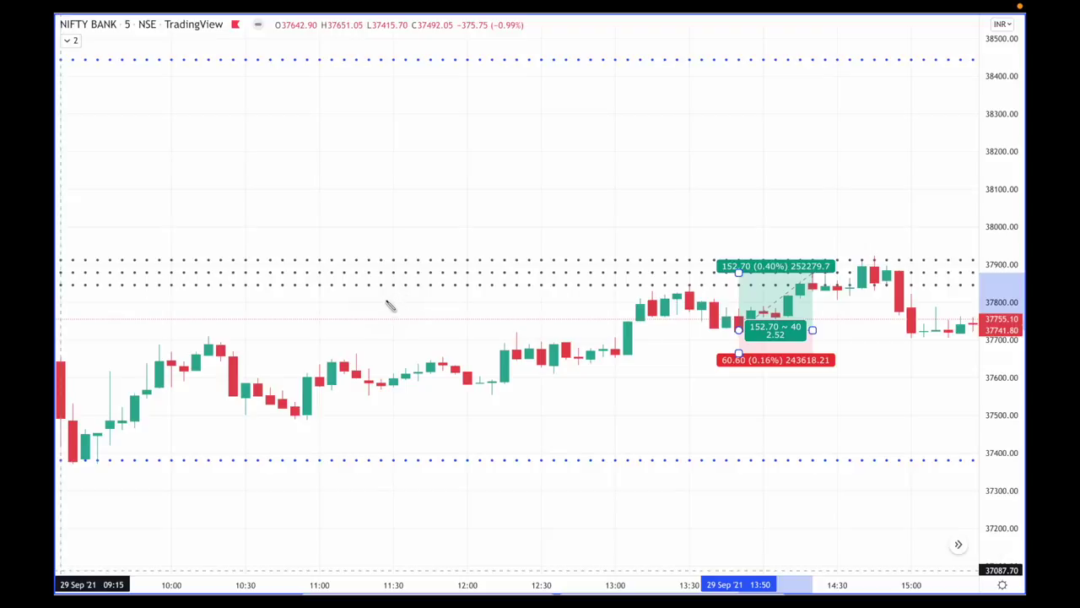
drag(417, 265, 453, 286)
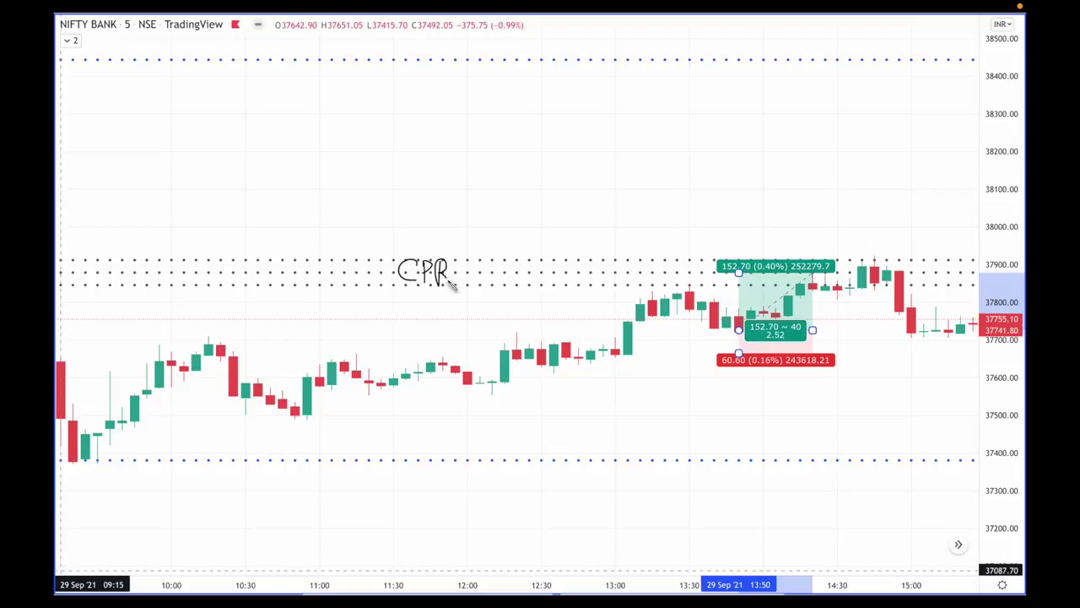
mouse_move(424, 465)
mouse_down()
mouse_move(412, 484)
mouse_move(432, 488)
mouse_up()
Step: Draw a line along S1 under the opening candles and trace the opening drop down to it
mouse_move(61, 461)
mouse_down()
mouse_move(123, 458)
mouse_move(66, 461)
mouse_up()
drag(76, 462, 129, 457)
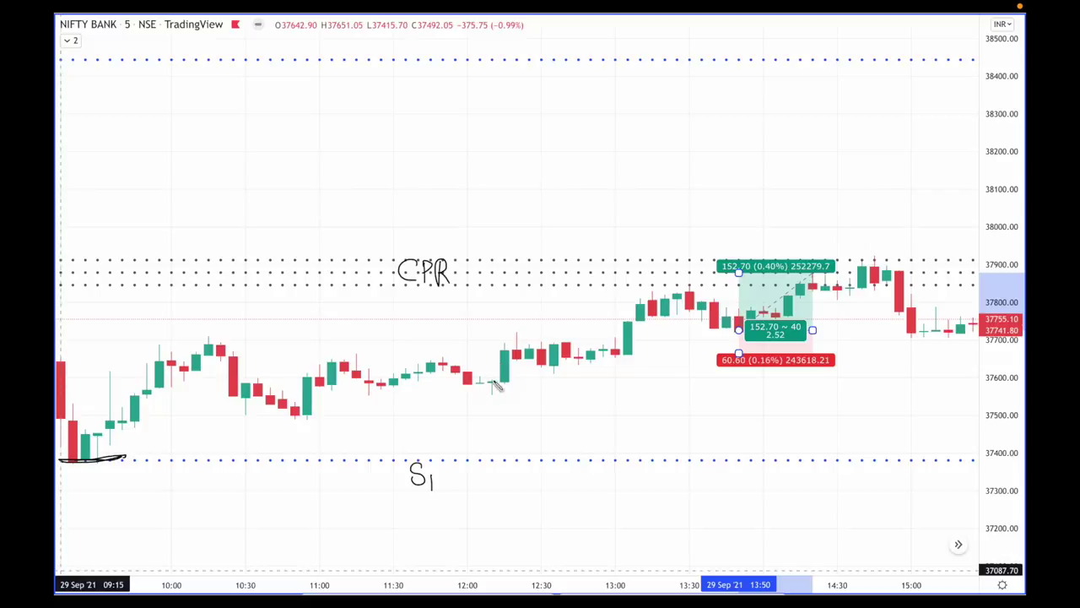
key(ctrl+z)
drag(60, 460, 121, 461)
drag(64, 361, 99, 460)
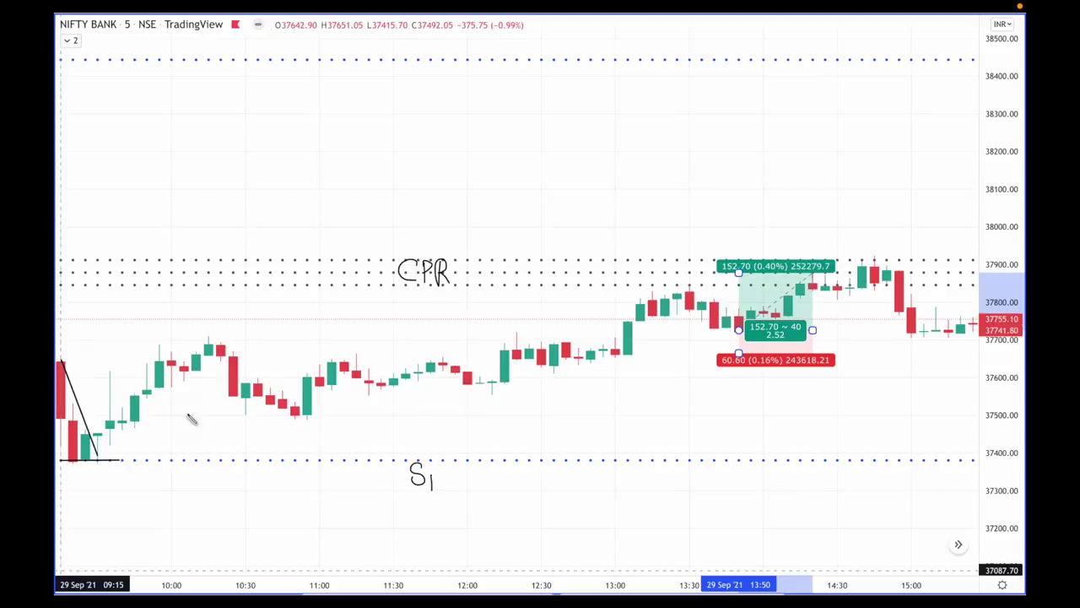
Step: Draw a morning-high level, handwrite Buyers below the candles, and arrow the early high candle
drag(63, 361, 763, 357)
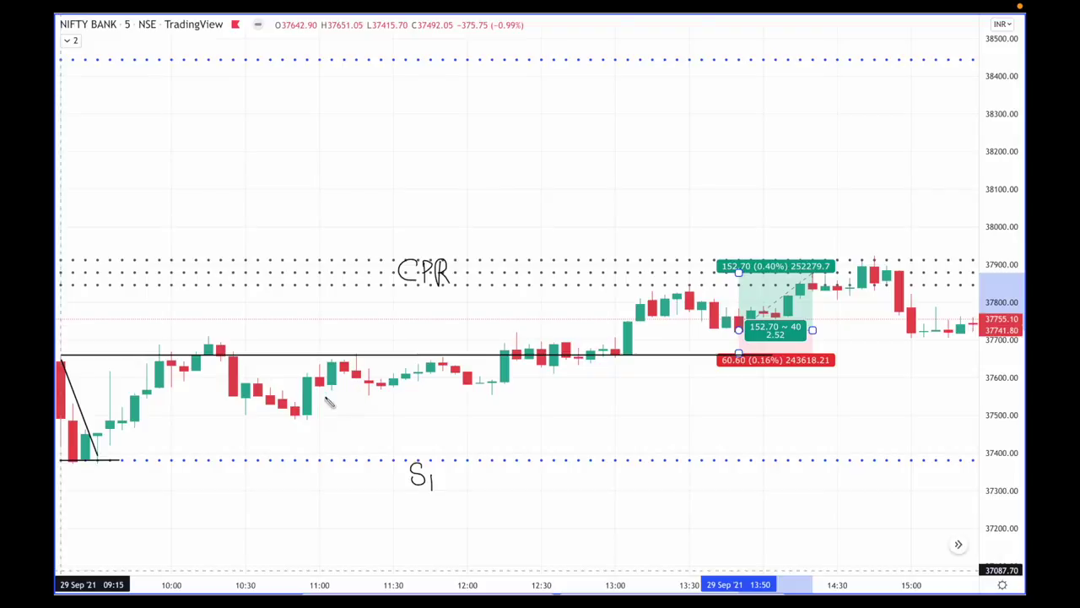
mouse_move(479, 412)
mouse_down()
mouse_move(483, 426)
mouse_move(513, 425)
mouse_move(526, 440)
mouse_move(533, 427)
mouse_move(555, 432)
mouse_up()
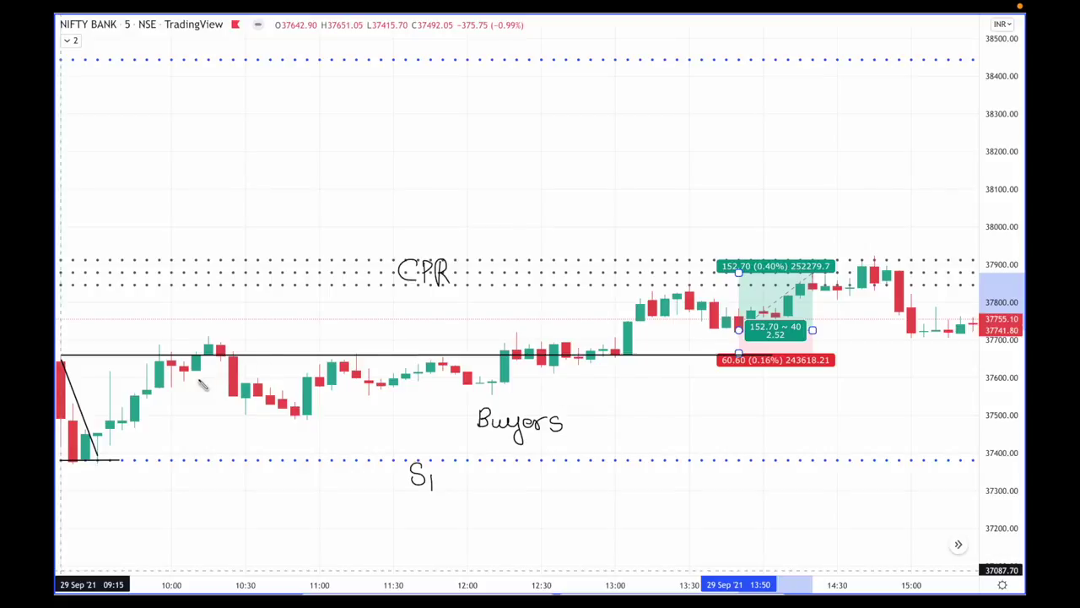
mouse_move(131, 329)
mouse_down()
mouse_move(157, 348)
mouse_move(151, 338)
mouse_up()
Step: Clear drawings, draw the 37700 morning-high line, and handwrite the Supply zone label above it
key(e)
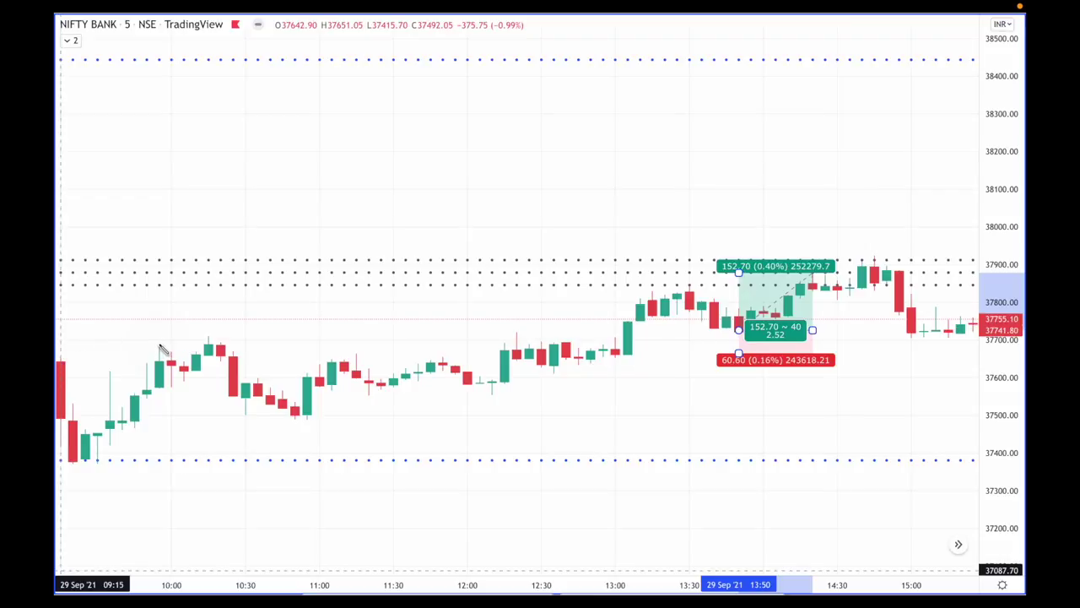
mouse_move(160, 348)
mouse_down()
mouse_move(817, 354)
mouse_move(723, 348)
mouse_up()
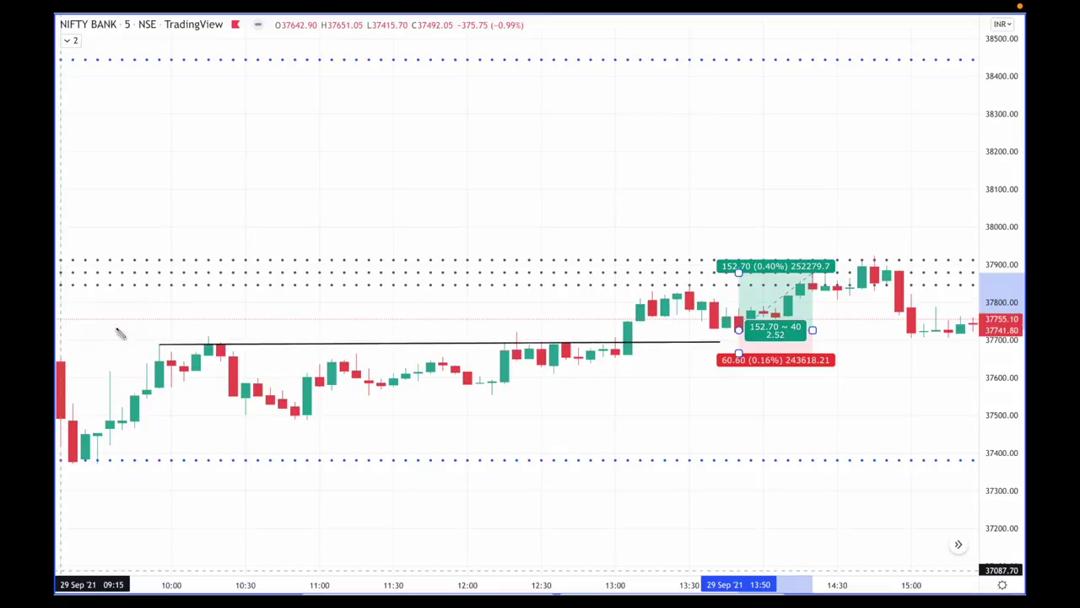
drag(65, 327, 62, 354)
mouse_move(178, 321)
mouse_down()
mouse_move(169, 336)
mouse_move(196, 328)
mouse_move(203, 354)
mouse_move(209, 321)
mouse_move(228, 336)
mouse_move(221, 352)
mouse_move(240, 338)
mouse_move(253, 347)
mouse_move(290, 338)
mouse_up()
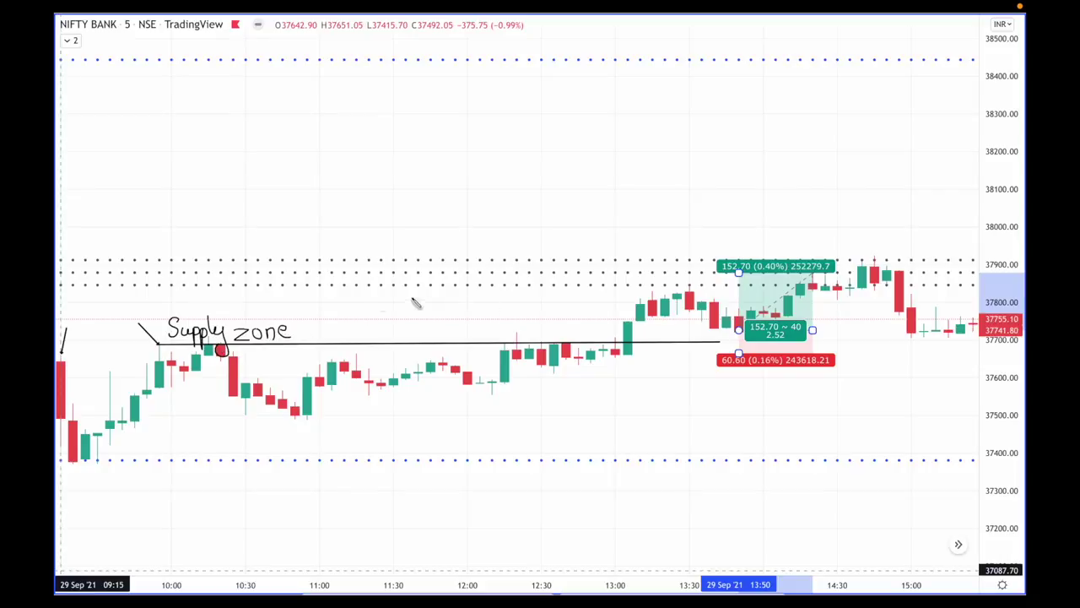
Step: Trace the rally from the morning low into the supply zone, then wipe all annotations
drag(66, 358, 83, 378)
mouse_move(99, 440)
mouse_down()
mouse_move(167, 354)
mouse_move(160, 345)
mouse_move(202, 373)
mouse_move(221, 350)
mouse_move(291, 415)
mouse_up()
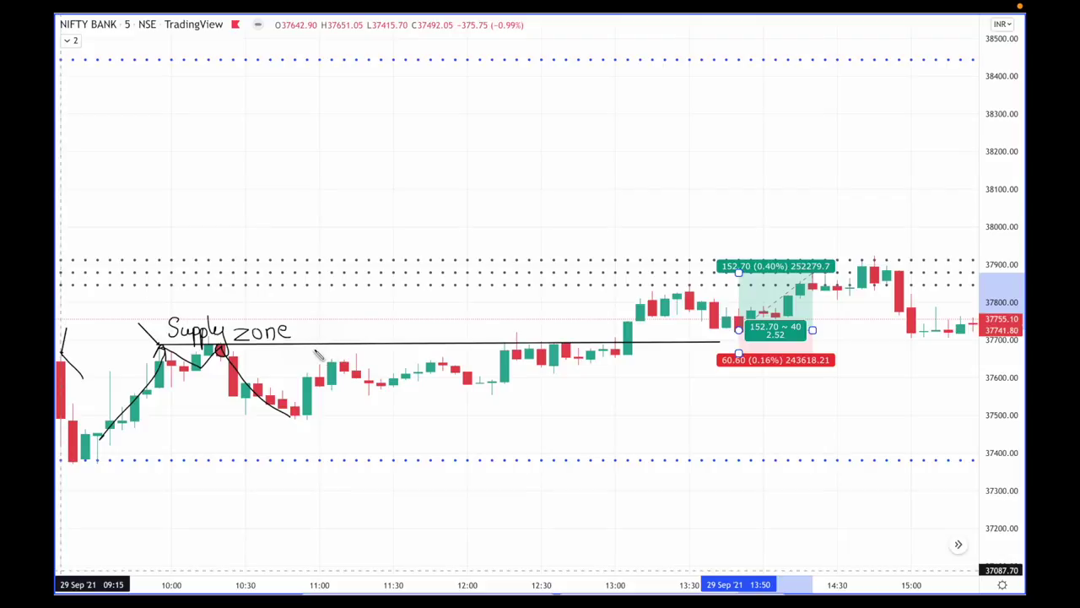
key(Escape)
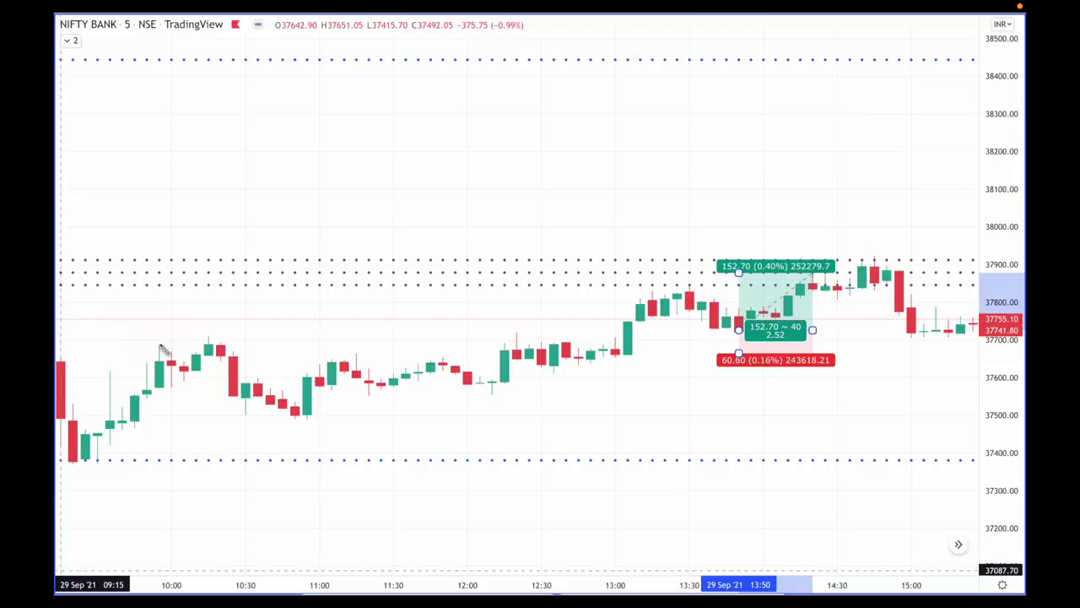
mouse_move(162, 349)
mouse_down()
mouse_move(699, 352)
mouse_move(702, 342)
mouse_up()
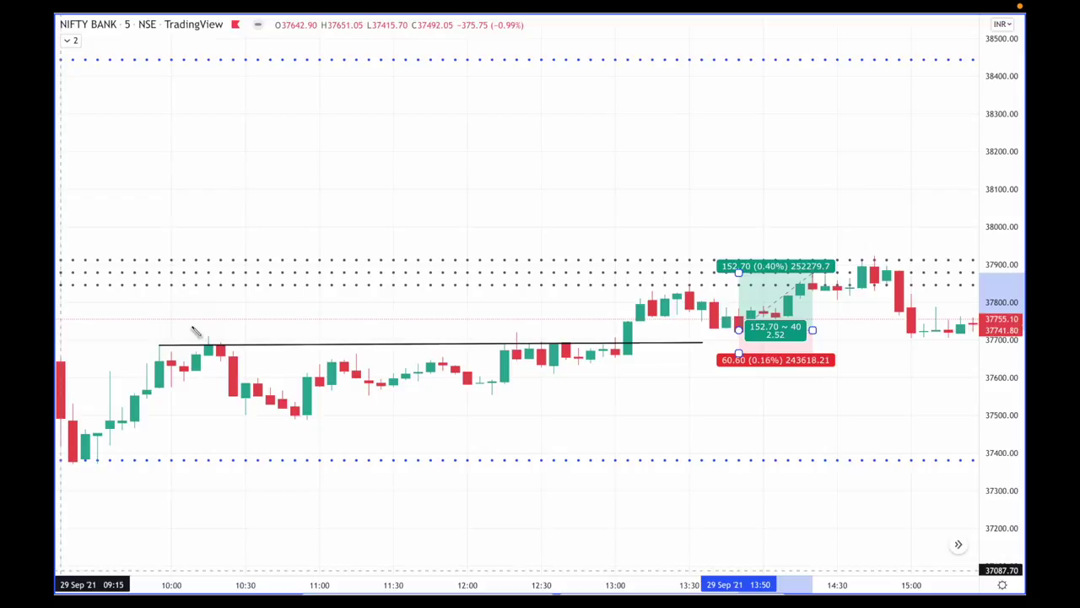
mouse_move(184, 316)
mouse_down()
mouse_move(208, 346)
mouse_move(202, 339)
mouse_up()
key(ctrl+z)
key(ctrl+z)
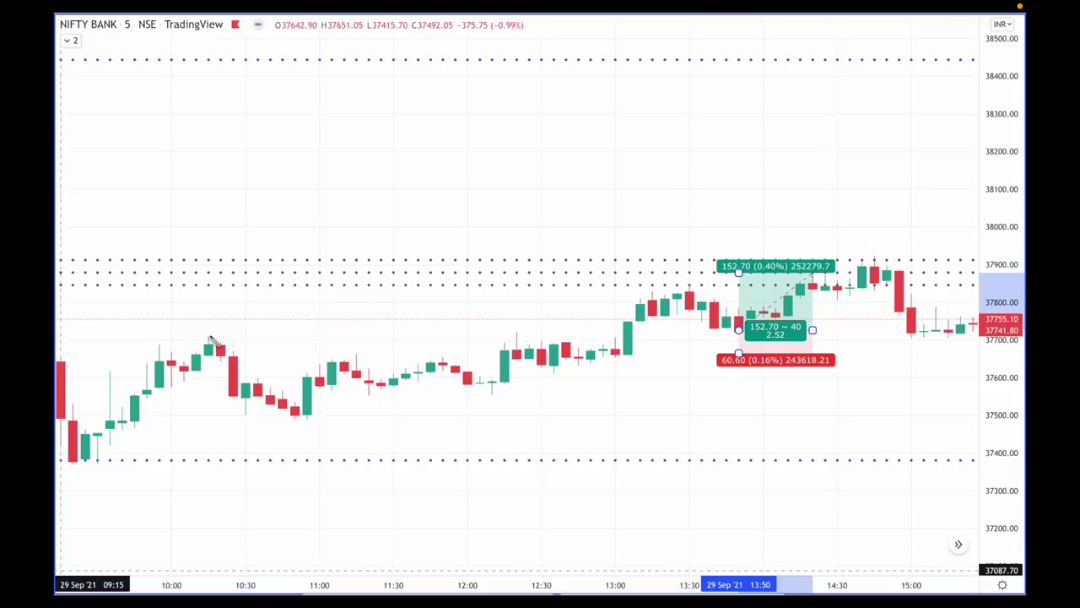
mouse_move(211, 339)
mouse_down()
mouse_move(632, 337)
mouse_move(706, 347)
mouse_move(704, 339)
mouse_up()
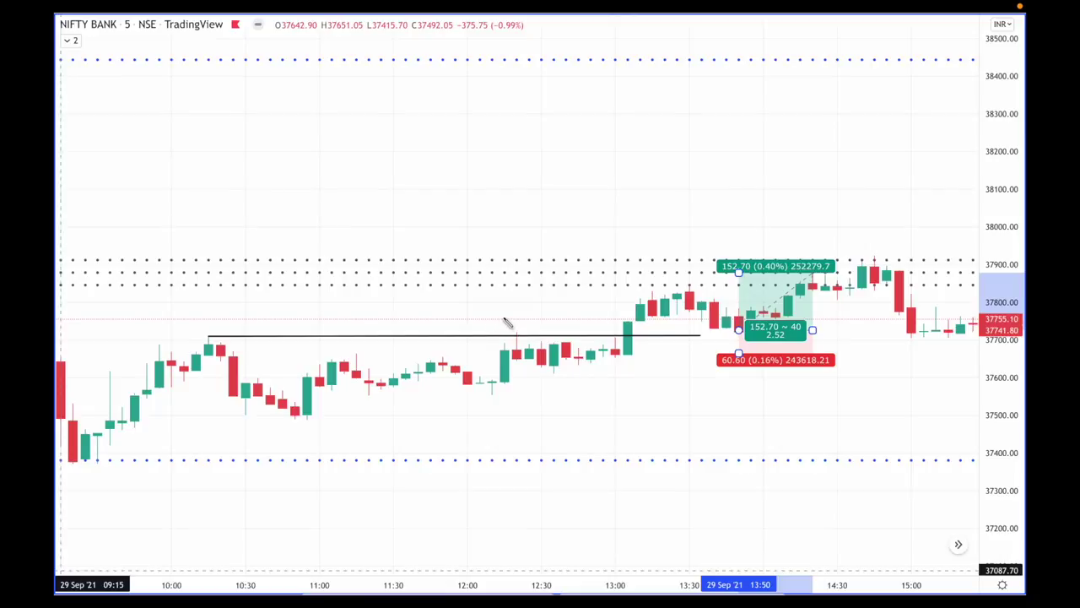
drag(497, 307, 509, 337)
key(Escape)
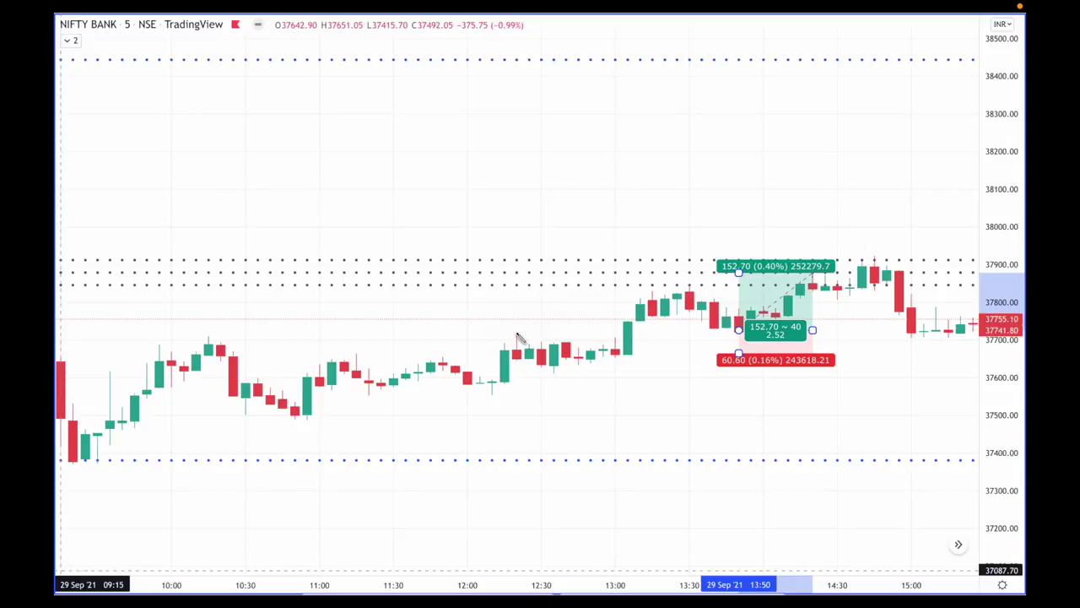
Step: Draw a 37720 breakout line and an upward arrow shape at the 13:00 candle
mouse_move(517, 332)
mouse_down()
mouse_move(898, 340)
mouse_move(898, 330)
mouse_up()
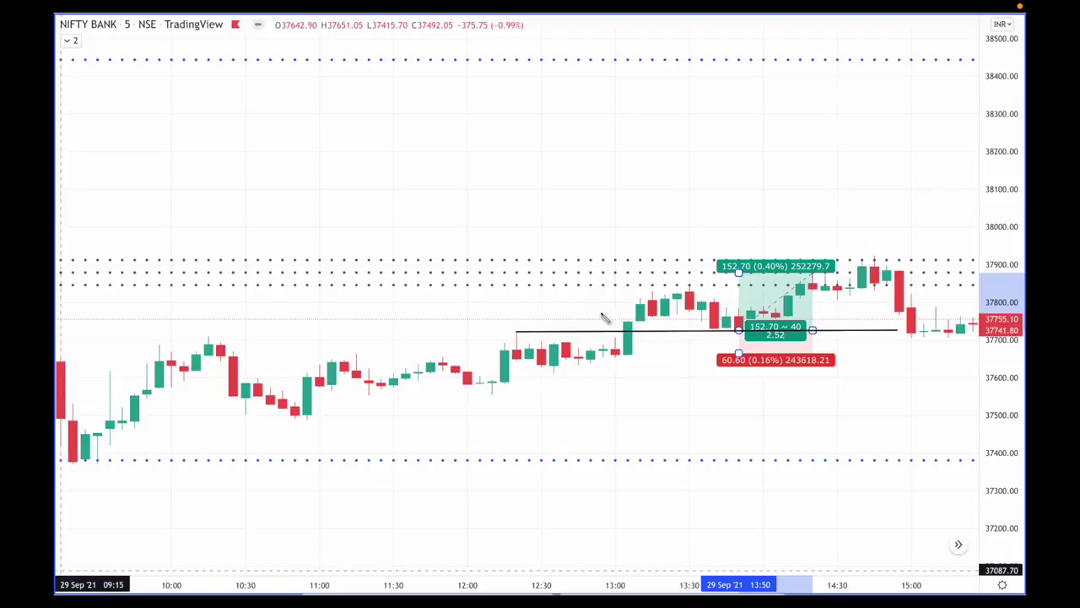
click(633, 334)
click(594, 372)
click(629, 335)
Step: Sketch arrows and strokes from the 13:00 breakout toward the target label and stop level
mouse_move(493, 329)
mouse_down()
mouse_move(505, 361)
mouse_move(646, 380)
mouse_move(628, 366)
mouse_up()
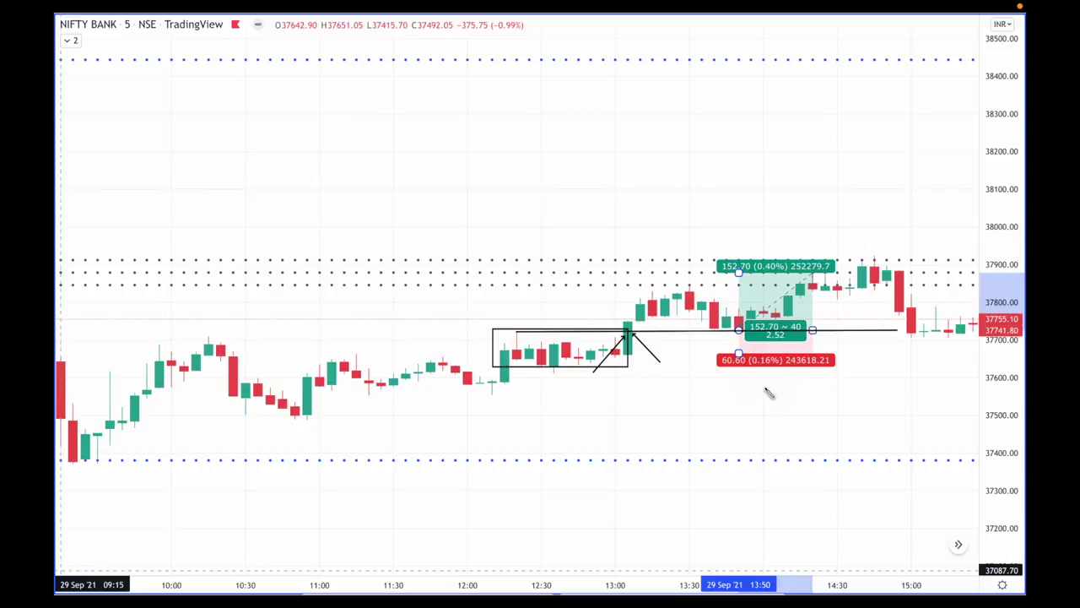
key(ctrl+z)
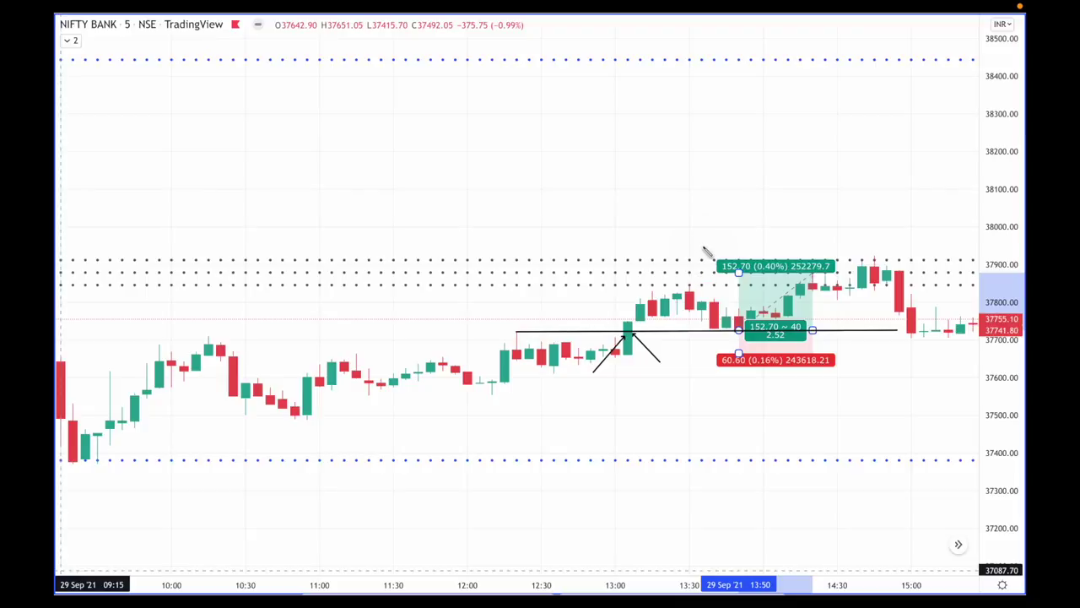
drag(697, 235, 715, 271)
drag(627, 359, 740, 361)
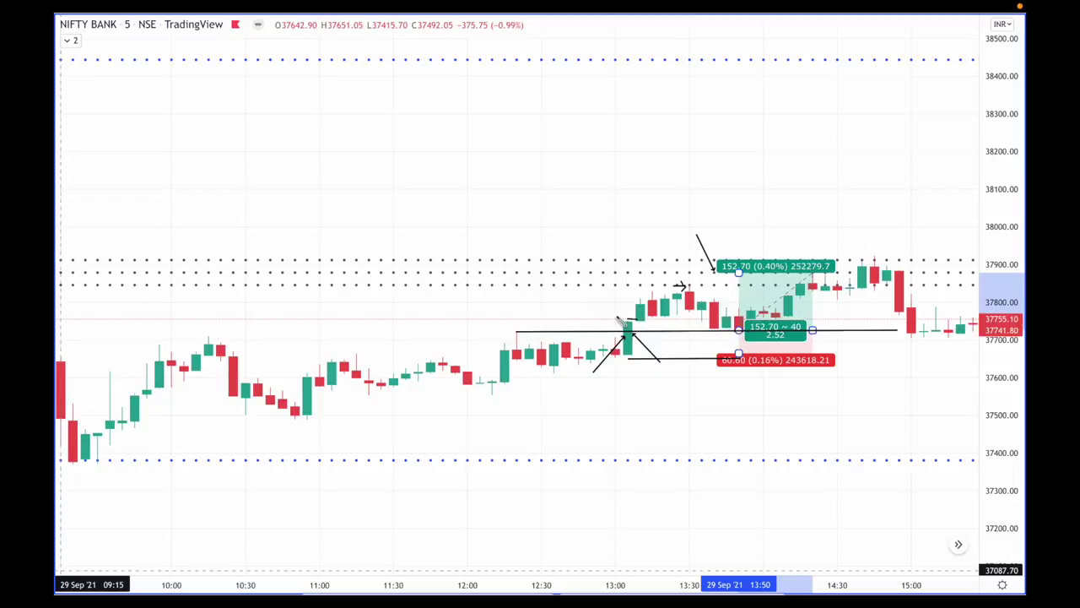
drag(617, 318, 630, 321)
drag(714, 346, 783, 334)
Step: Clear strokes, circle the 60.60 stop and 152.70 target, box the ratio and write 1:2.5
key(e)
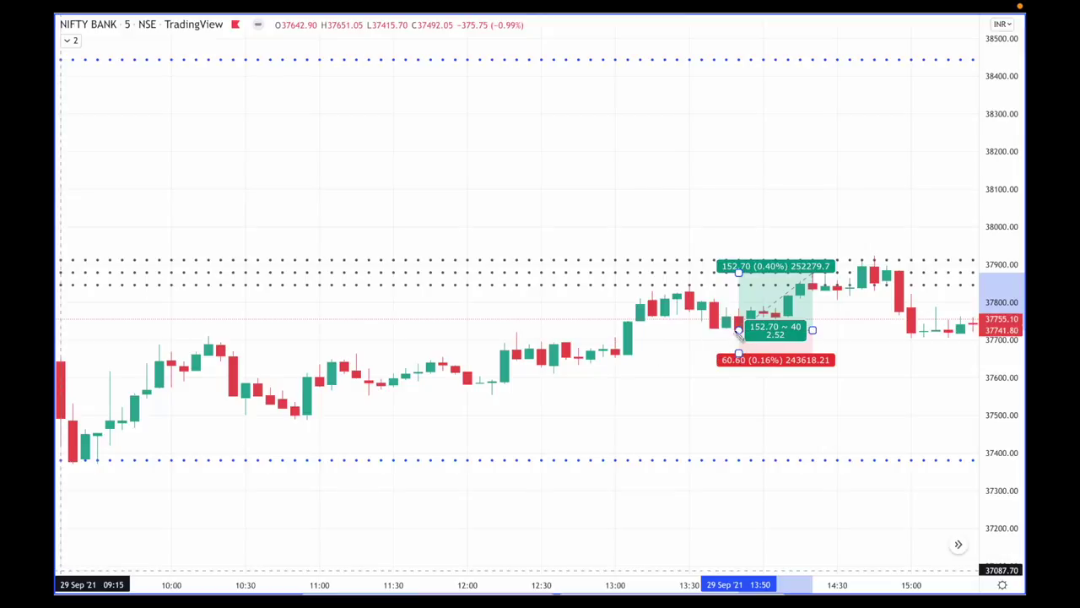
mouse_move(738, 351)
mouse_down()
mouse_move(721, 358)
mouse_move(733, 371)
mouse_move(753, 361)
mouse_up()
drag(756, 287, 753, 291)
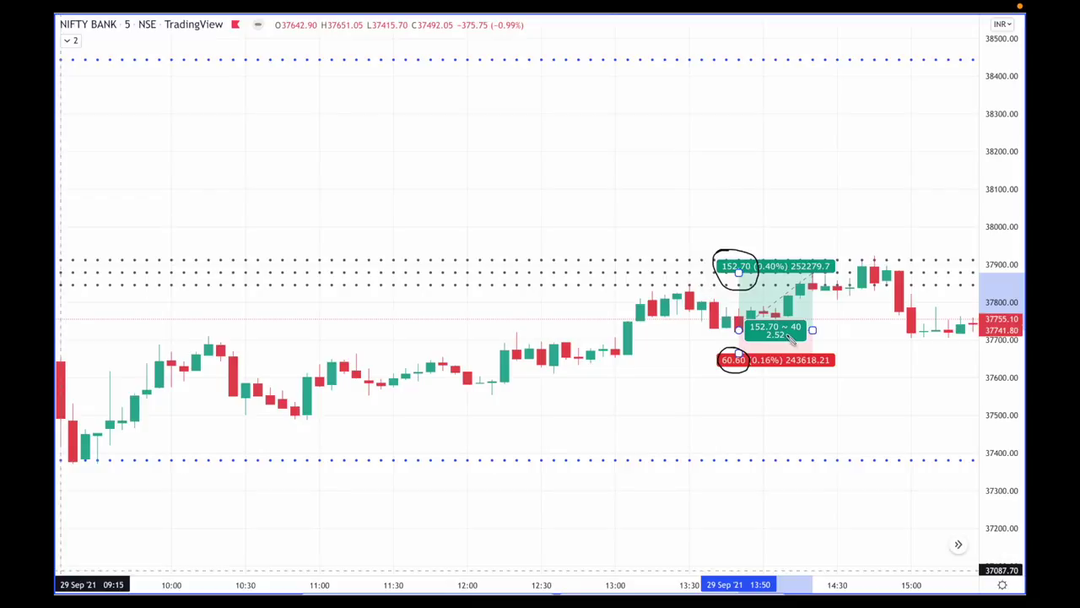
mouse_move(767, 331)
mouse_down()
mouse_move(762, 344)
mouse_move(786, 344)
mouse_move(792, 331)
mouse_up()
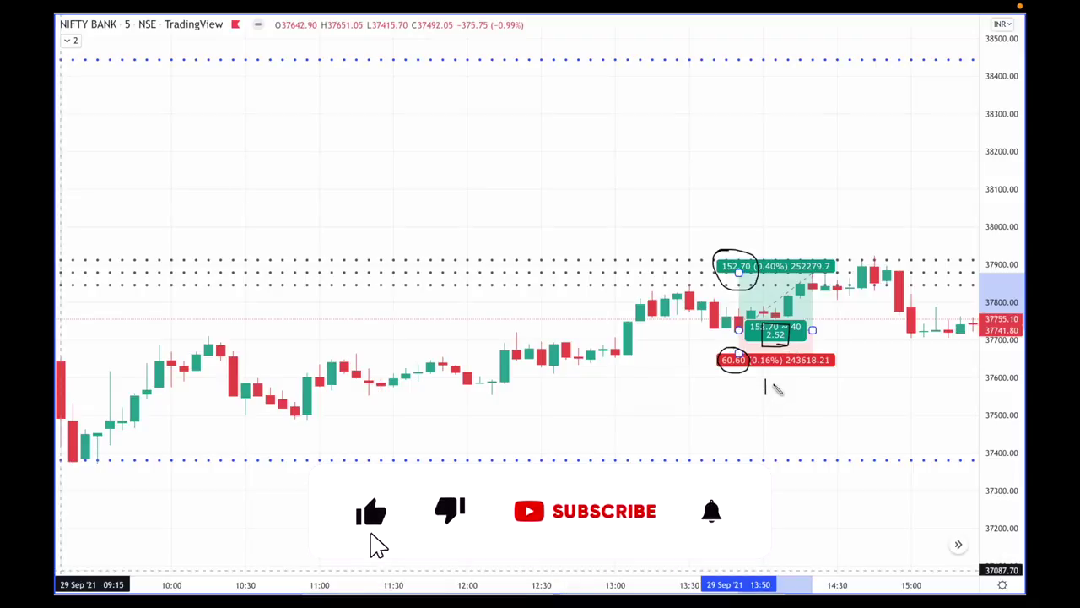
mouse_move(773, 389)
mouse_down()
mouse_move(812, 390)
mouse_move(797, 396)
mouse_move(812, 377)
mouse_up()
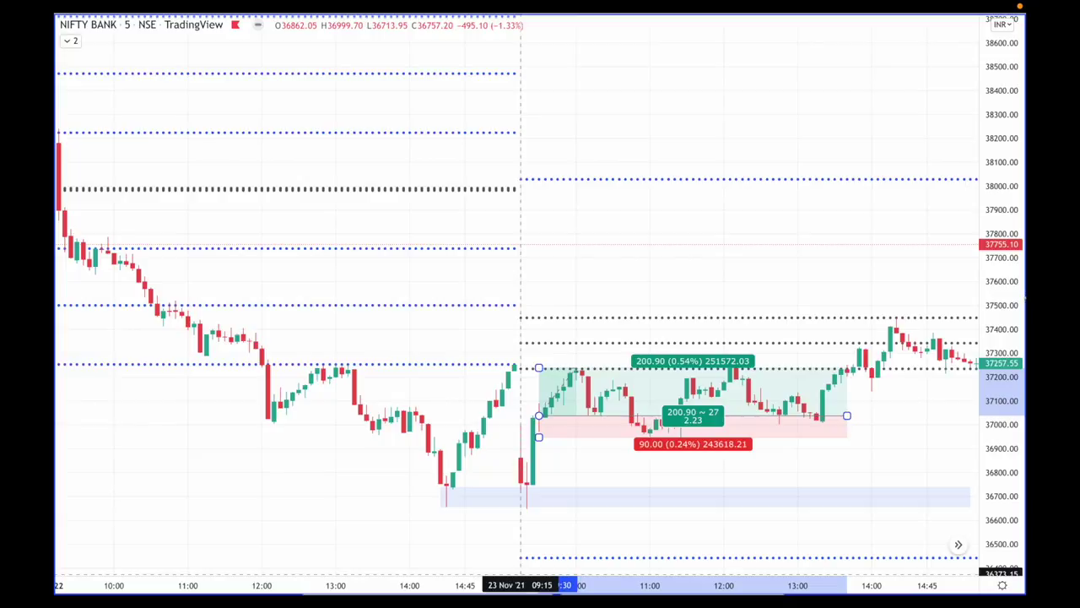
Step: Sketch the drop to the 14:45 low and the rise back up from it
click(61, 133)
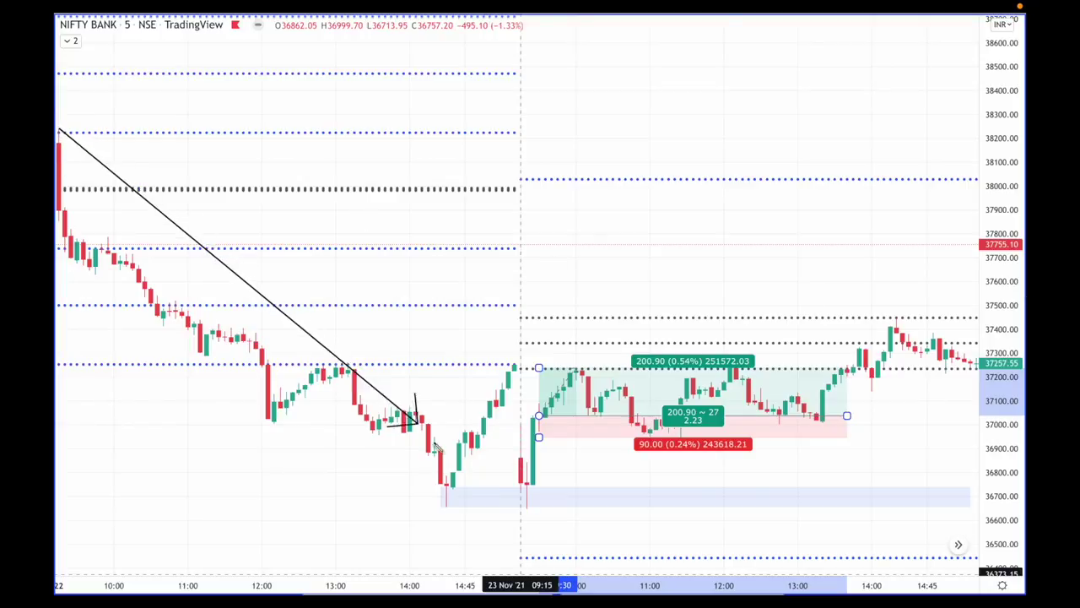
click(447, 507)
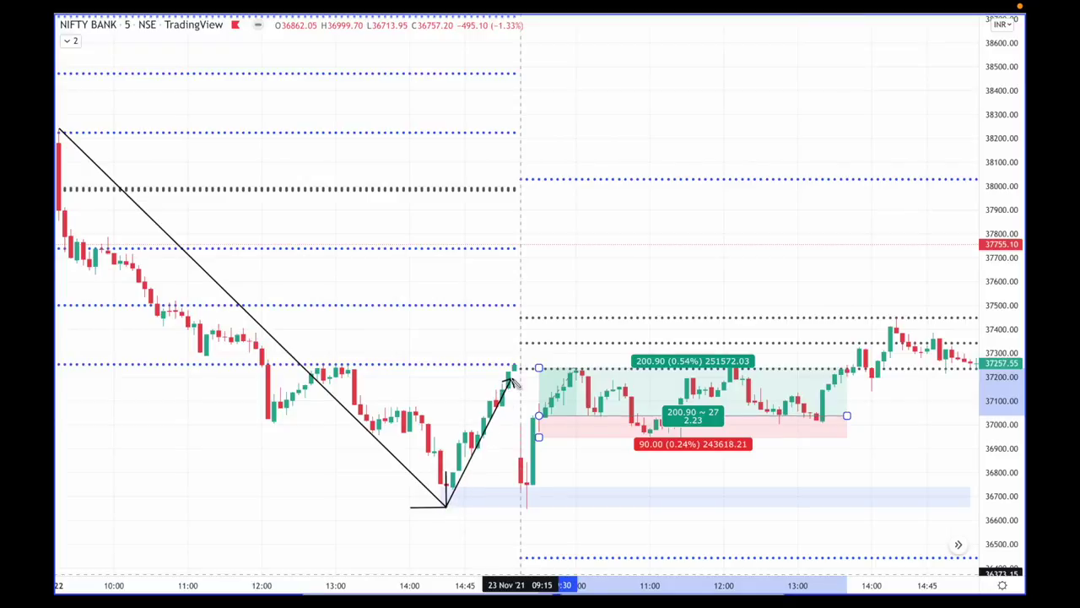
double_click(512, 376)
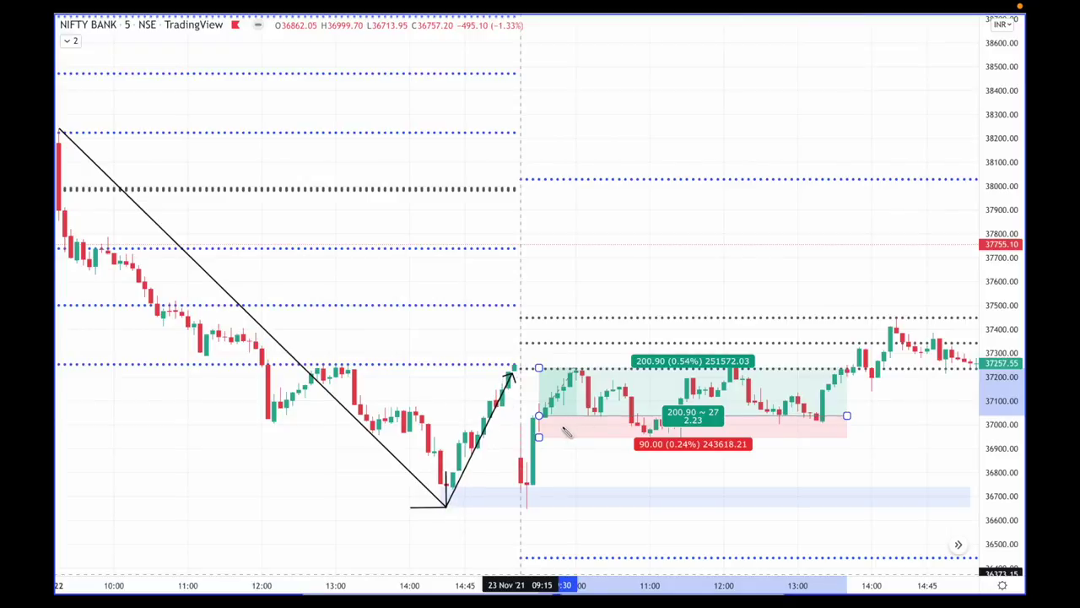
key(Delete)
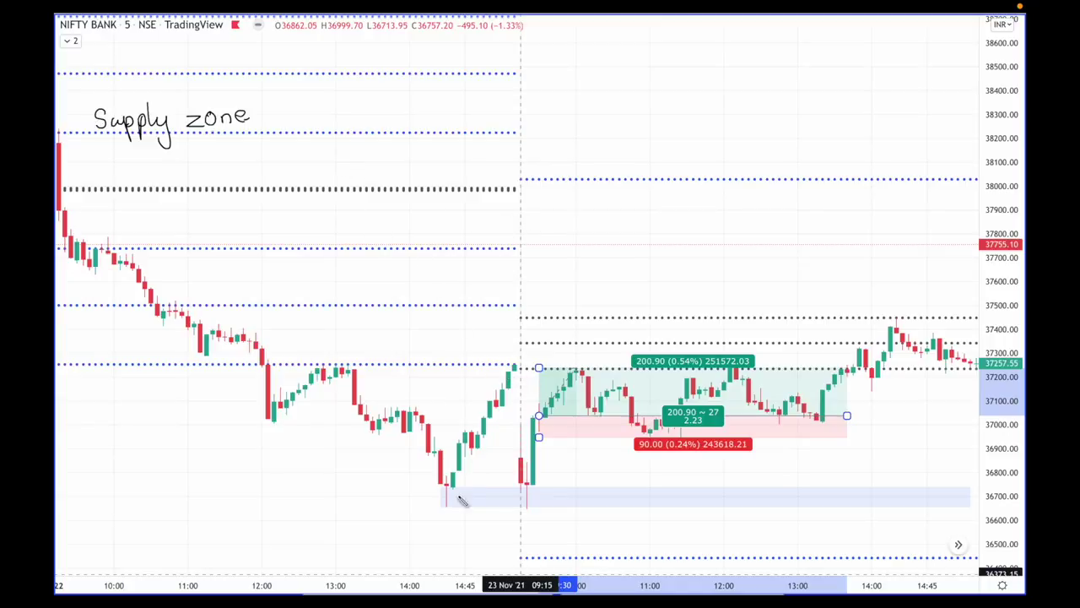
mouse_move(420, 504)
mouse_down()
mouse_move(447, 505)
mouse_move(439, 507)
mouse_up()
mouse_move(447, 503)
mouse_down()
mouse_move(510, 415)
mouse_move(522, 374)
mouse_move(521, 384)
mouse_up()
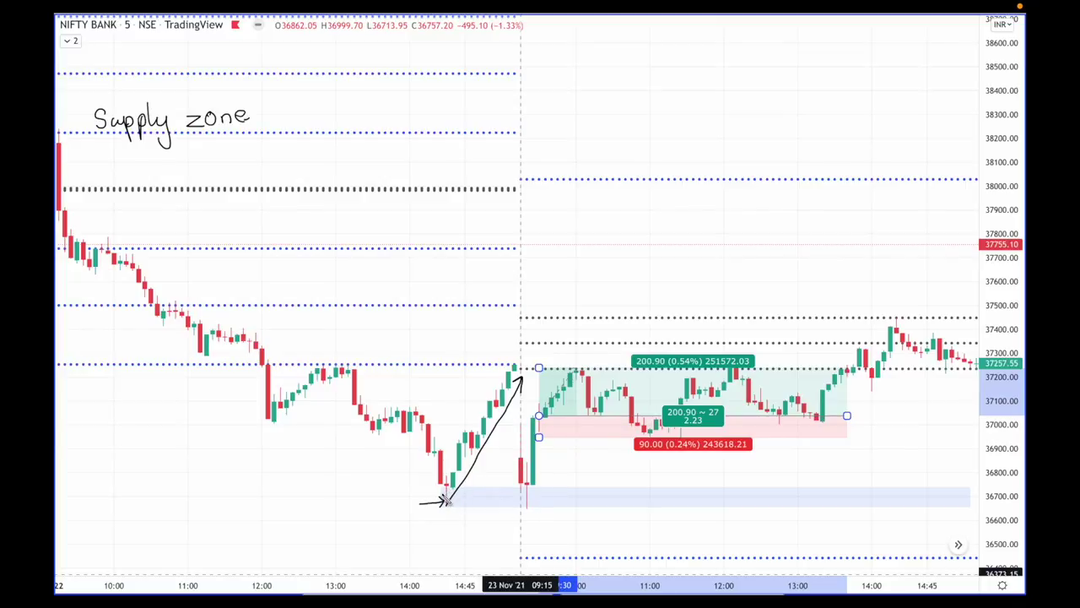
Step: Box the demand zone from the 14:45 low and mark its top with strokes
drag(442, 488, 973, 510)
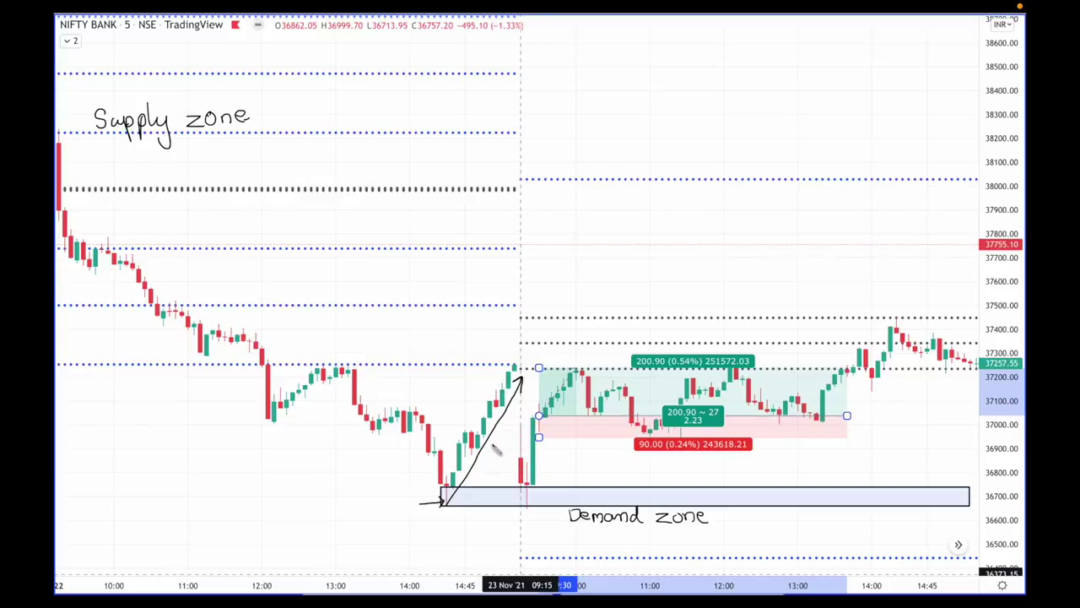
drag(485, 464, 518, 466)
drag(547, 497, 529, 498)
Step: Write Buyers beside a left arrow, add the S1 label, and box the 37250–37450 target zone
drag(580, 455, 540, 460)
drag(541, 460, 605, 475)
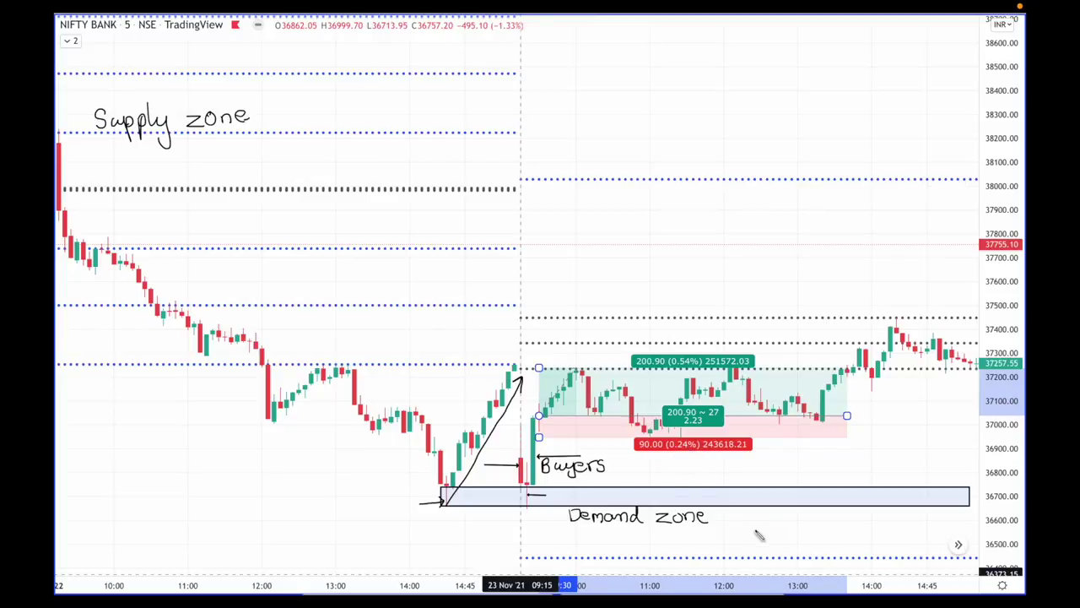
drag(772, 538, 777, 553)
drag(522, 321, 977, 369)
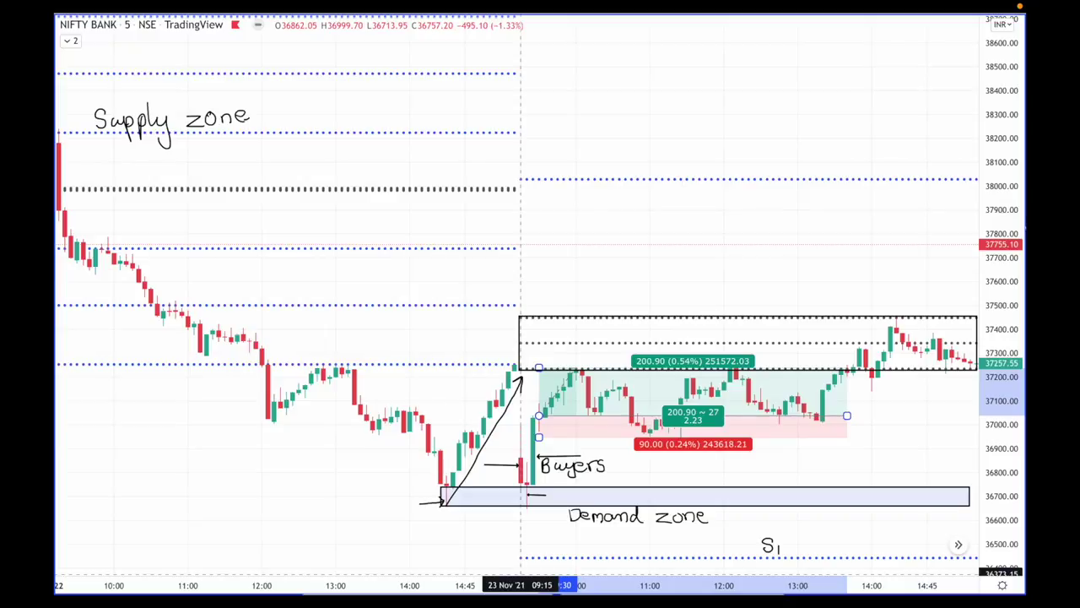
Step: Clear old markings, draw arrows at the Nifty Bank entry candle and a line over the upper level
key(Escape)
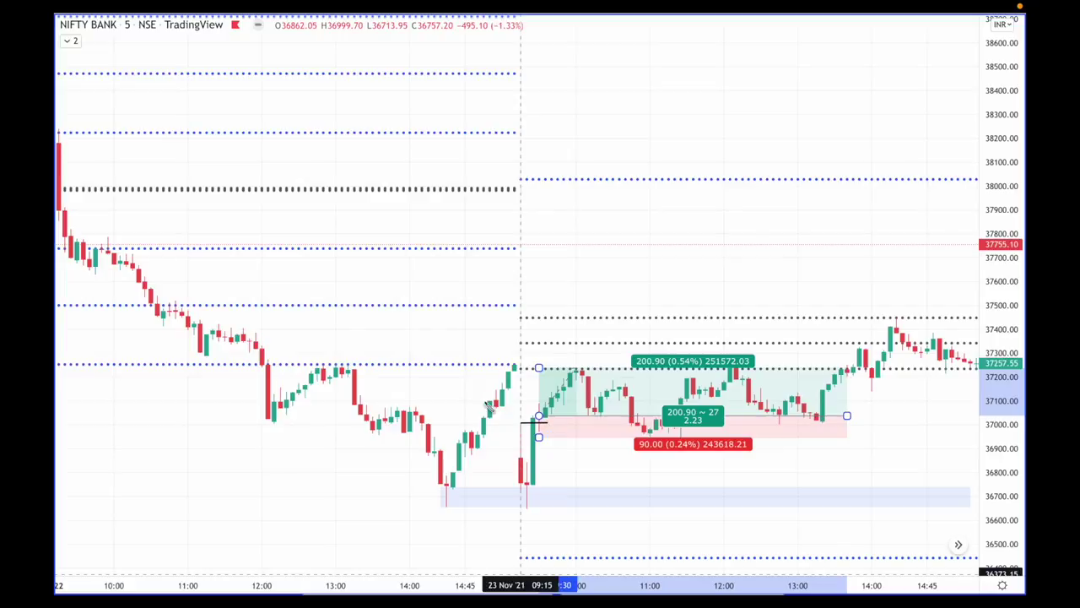
drag(500, 402, 532, 420)
drag(535, 402, 547, 436)
drag(514, 416, 538, 421)
drag(521, 416, 574, 372)
click(770, 343)
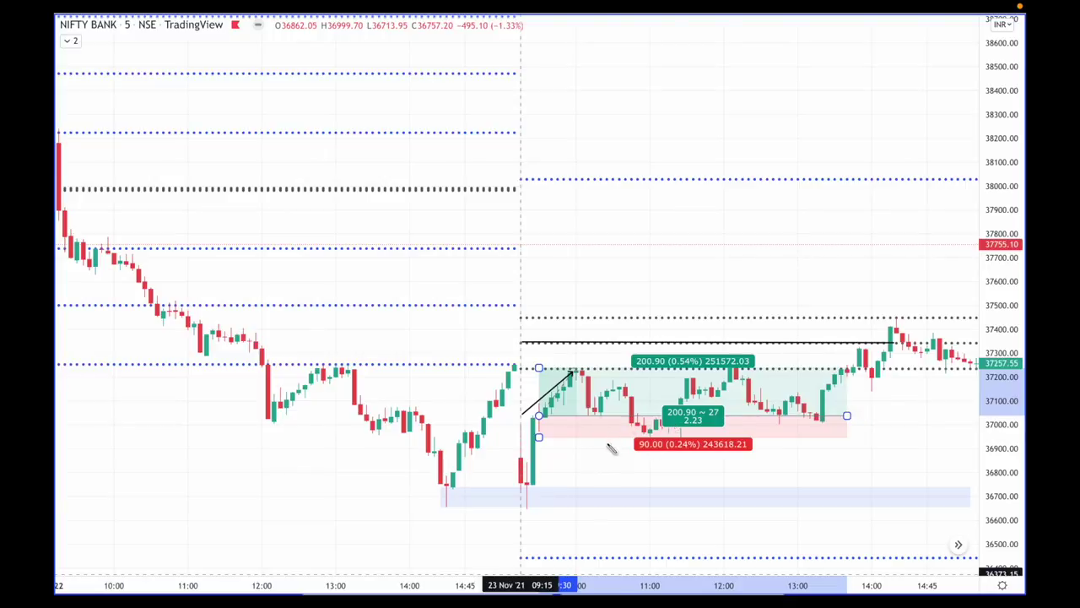
Step: Circle the 90.00 stop and 200.90 profit figures, then write 1:2.2 and PR
mouse_move(634, 439)
mouse_down()
mouse_move(632, 450)
mouse_move(651, 451)
mouse_move(667, 438)
mouse_up()
mouse_move(639, 357)
mouse_down()
mouse_move(643, 380)
mouse_move(675, 371)
mouse_move(641, 353)
mouse_move(680, 365)
mouse_up()
mouse_move(679, 414)
mouse_down()
mouse_move(712, 436)
mouse_move(709, 412)
mouse_move(707, 427)
mouse_up()
mouse_move(800, 463)
mouse_down()
mouse_move(800, 448)
mouse_move(839, 460)
mouse_move(857, 450)
mouse_move(859, 460)
mouse_up()
click(809, 453)
click(842, 455)
drag(802, 341, 811, 328)
mouse_move(817, 342)
mouse_down()
mouse_move(817, 322)
mouse_move(825, 339)
mouse_up()
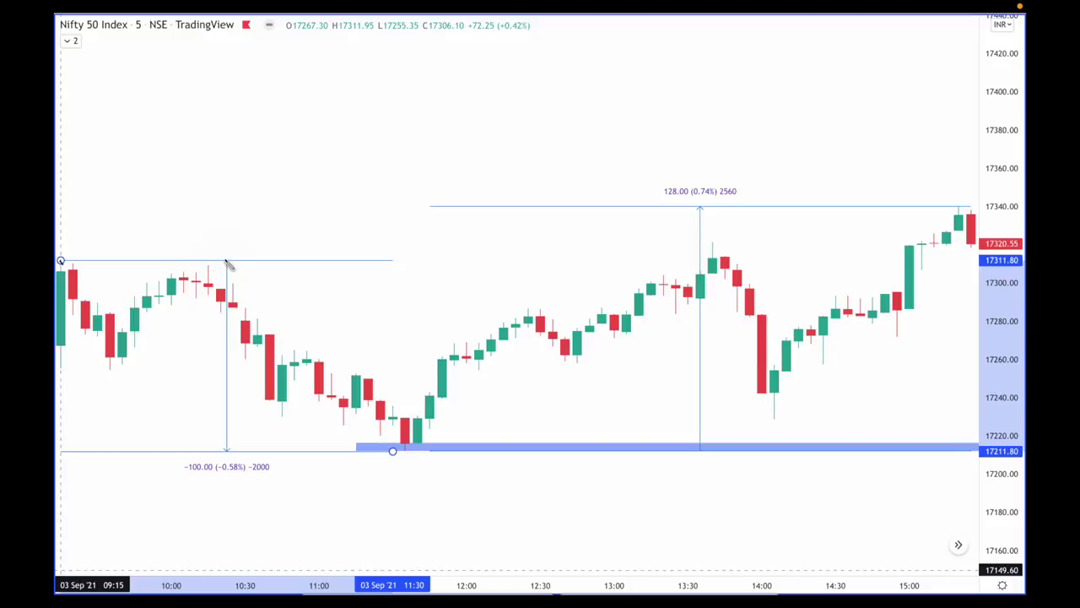
Step: Trace the Nifty 50 move with lines from the open down to the 17211.80 low and back up to 17340
drag(227, 265, 227, 449)
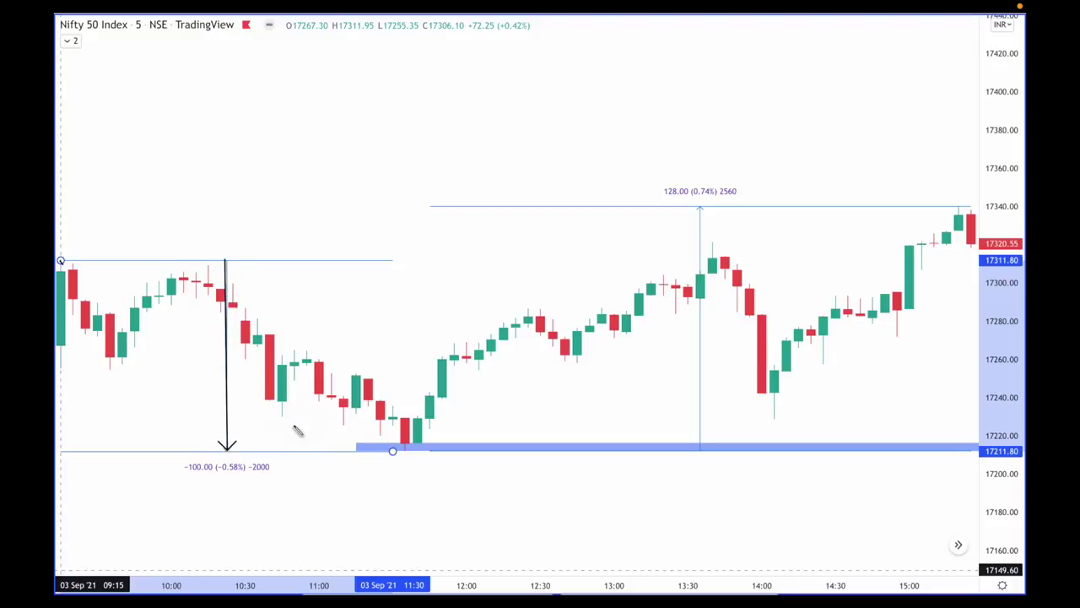
mouse_move(182, 478)
mouse_down()
mouse_move(207, 488)
mouse_move(228, 478)
mouse_up()
click(407, 449)
click(961, 206)
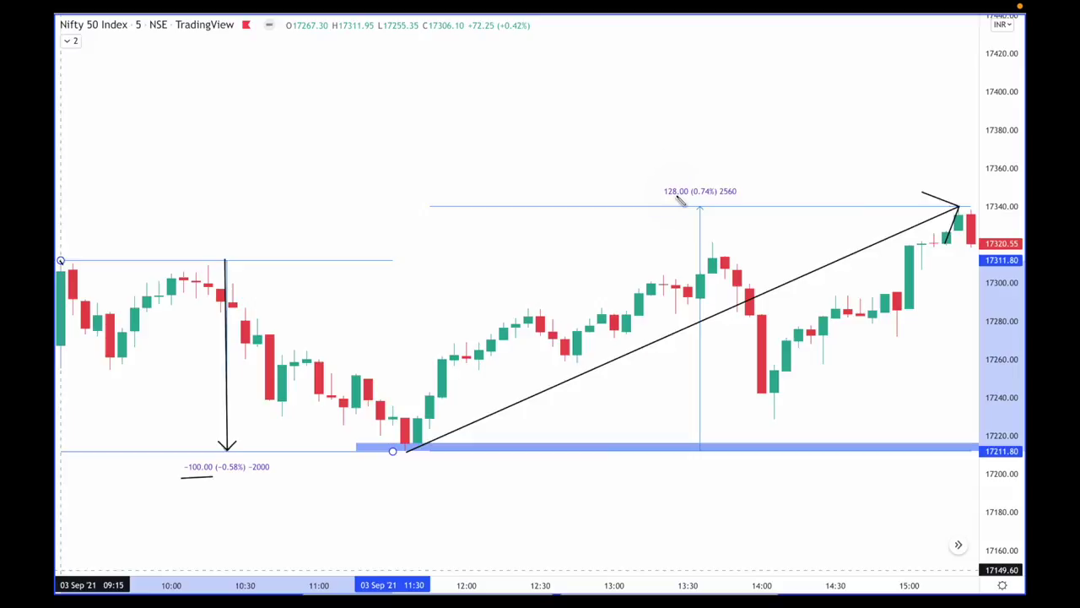
key(e)
mouse_move(60, 260)
mouse_down()
mouse_move(172, 313)
mouse_move(394, 450)
mouse_move(962, 206)
mouse_up()
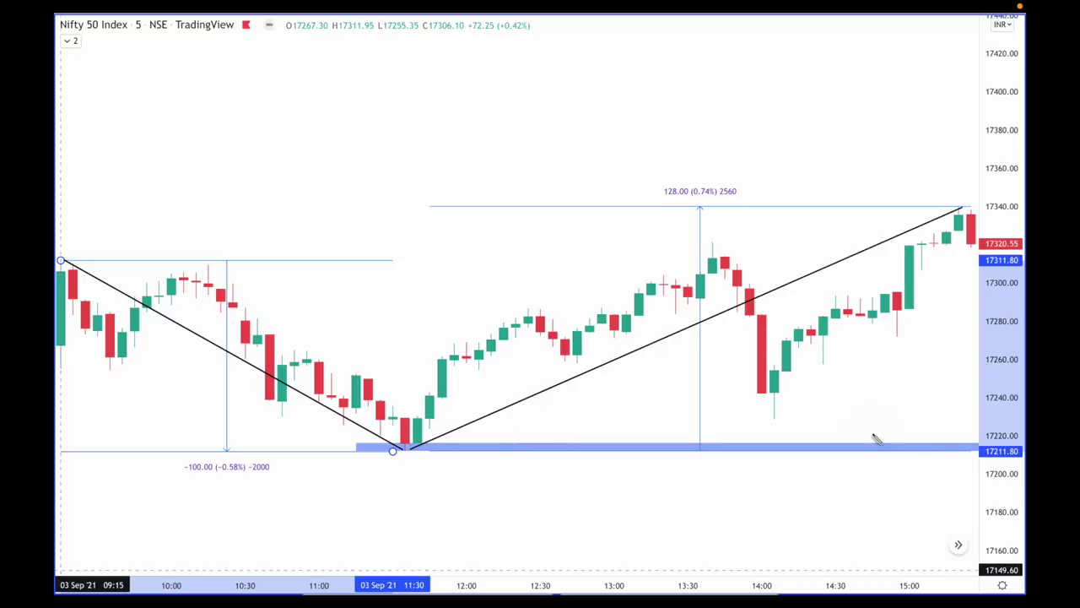
click(952, 450)
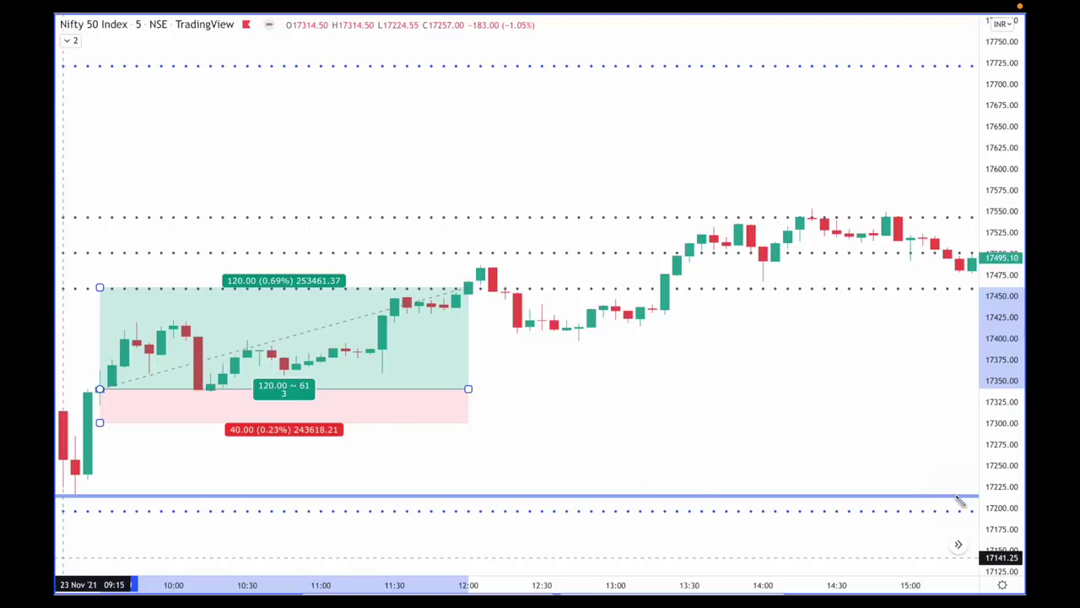
Step: Mark the blue level, write Demand zone below it, and draw an arrow at the entry candle
drag(956, 496, 977, 499)
click(64, 373)
drag(107, 482, 75, 482)
mouse_move(149, 515)
mouse_down()
mouse_move(149, 500)
mouse_move(150, 516)
mouse_move(314, 507)
mouse_up()
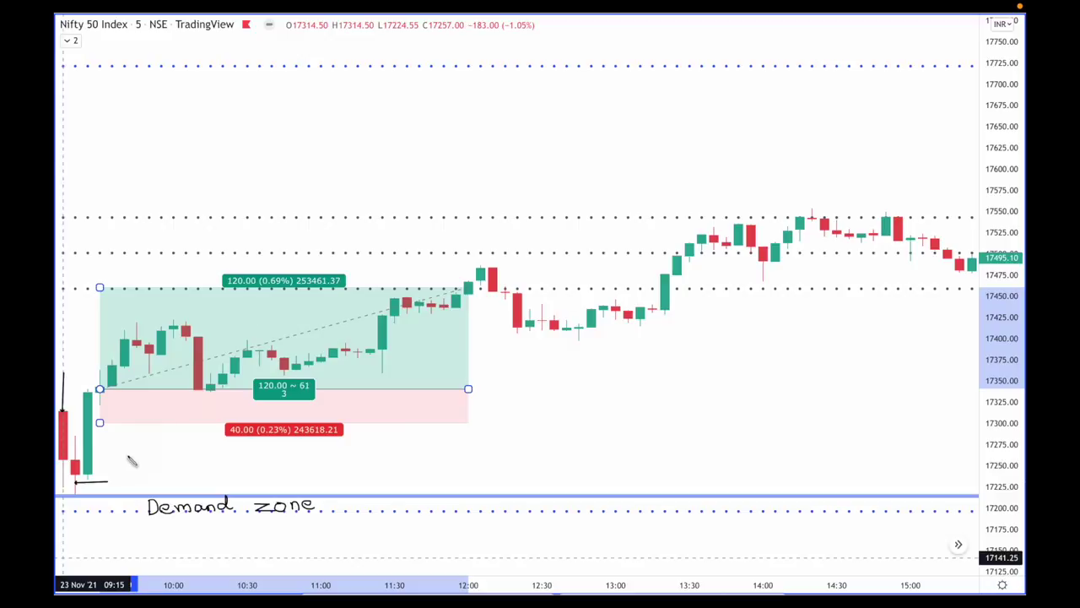
drag(128, 449, 92, 449)
Step: Write S1 and CPR, box the CPR-range candles, write R1, and add a second entry arrow
drag(489, 513, 496, 534)
mouse_move(535, 240)
mouse_down()
mouse_move(530, 251)
mouse_move(562, 245)
mouse_up()
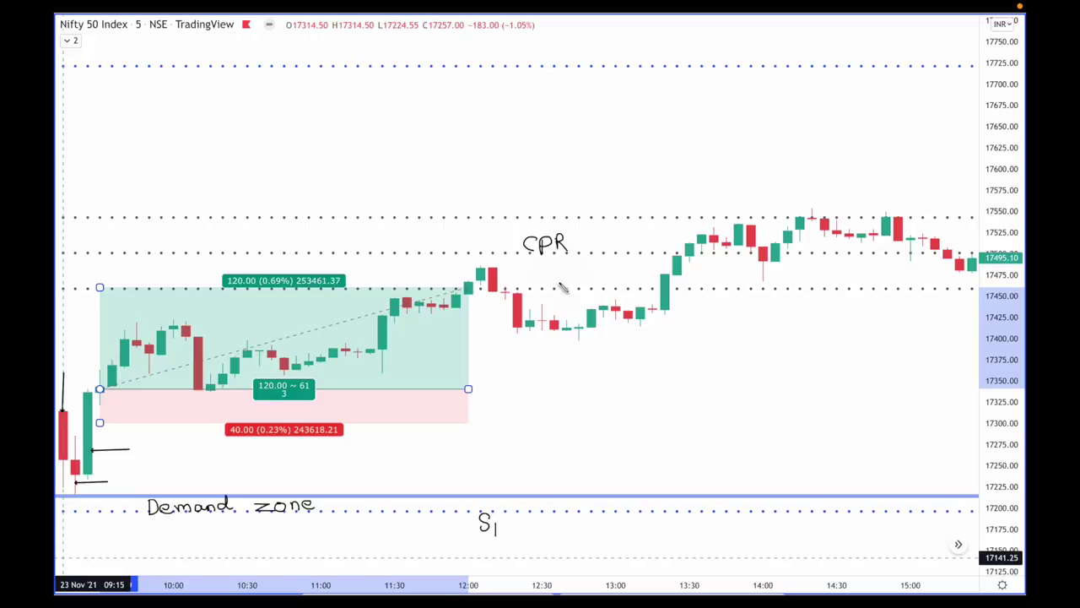
drag(577, 216, 973, 288)
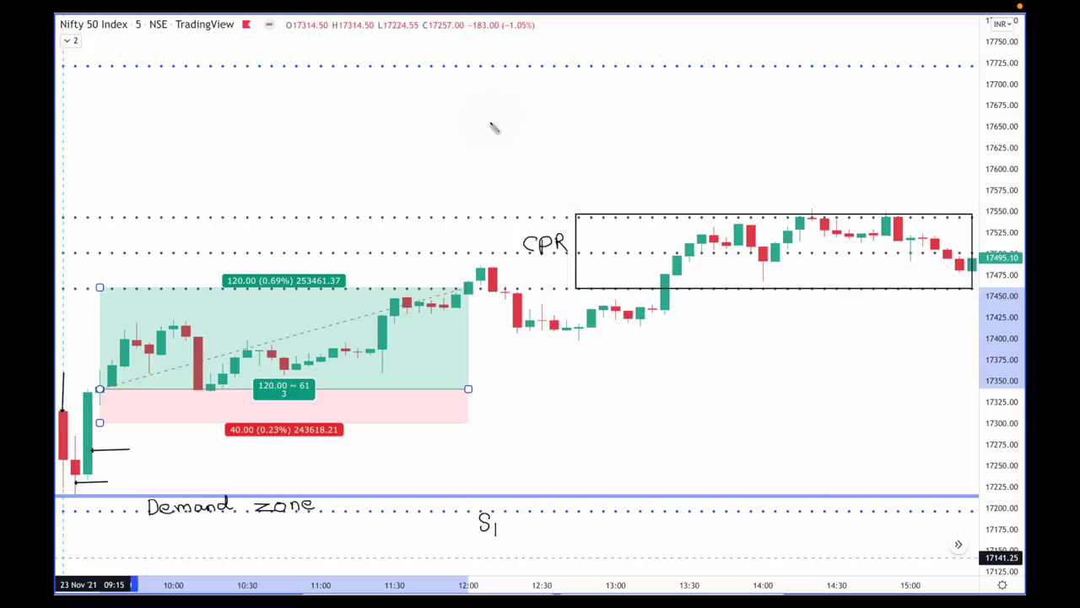
mouse_move(523, 47)
mouse_down()
mouse_move(523, 66)
mouse_move(536, 64)
mouse_up()
drag(131, 456, 91, 455)
Step: Clear drawings, draw a line at the entry price, and circle the 40.00 and 120.00 figures
key(Escape)
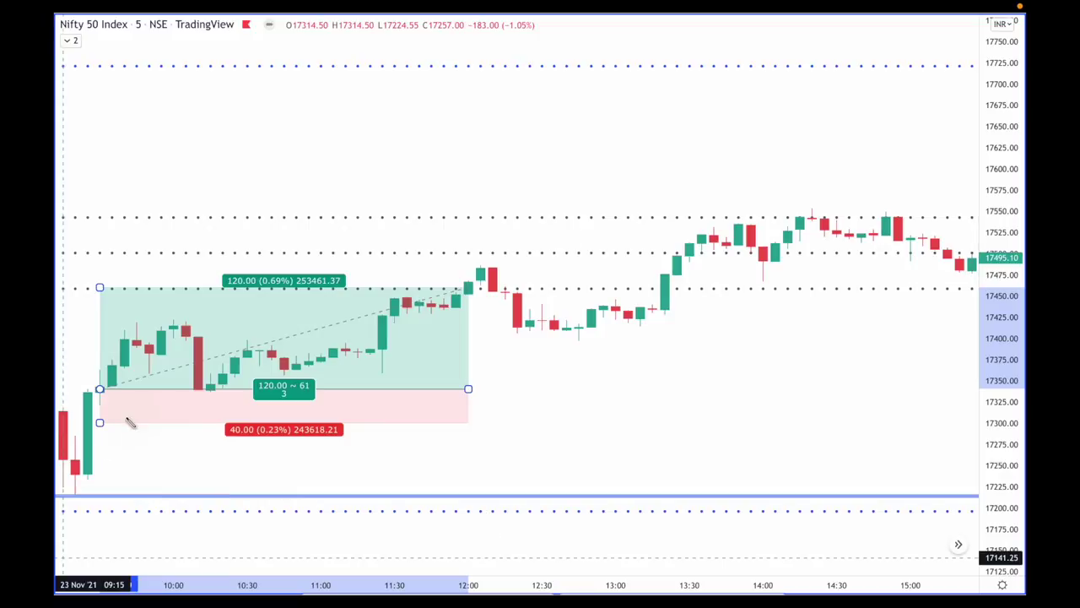
click(63, 409)
click(276, 409)
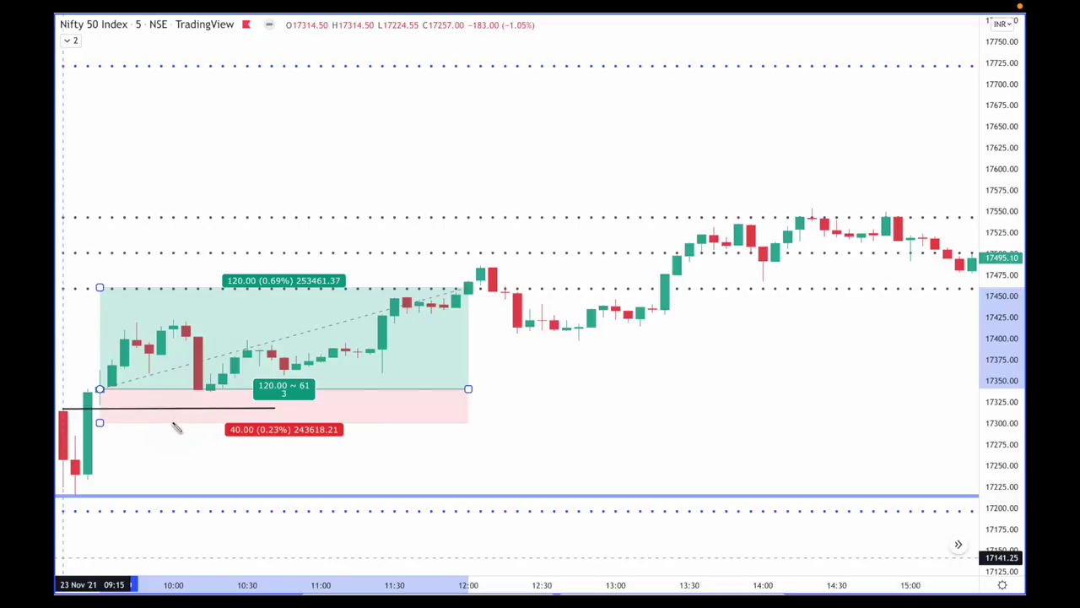
mouse_move(243, 419)
mouse_down()
mouse_move(231, 429)
mouse_move(257, 434)
mouse_move(242, 416)
mouse_up()
mouse_move(235, 270)
mouse_down()
mouse_move(222, 285)
mouse_move(238, 295)
mouse_move(250, 277)
mouse_move(226, 278)
mouse_up()
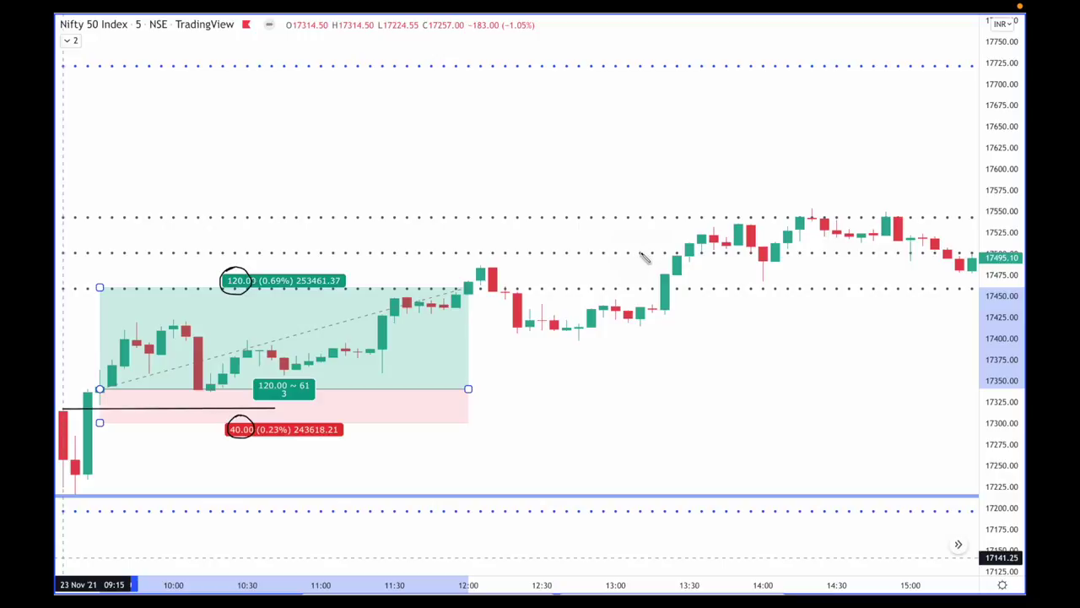
Step: Label the pivot levels PP, Bc and TC, and point an arrow at the 12:00 candle
mouse_move(636, 252)
mouse_down()
mouse_move(688, 251)
mouse_move(638, 247)
mouse_move(662, 243)
mouse_up()
mouse_move(287, 388)
mouse_down()
mouse_move(272, 392)
mouse_move(282, 405)
mouse_move(296, 396)
mouse_up()
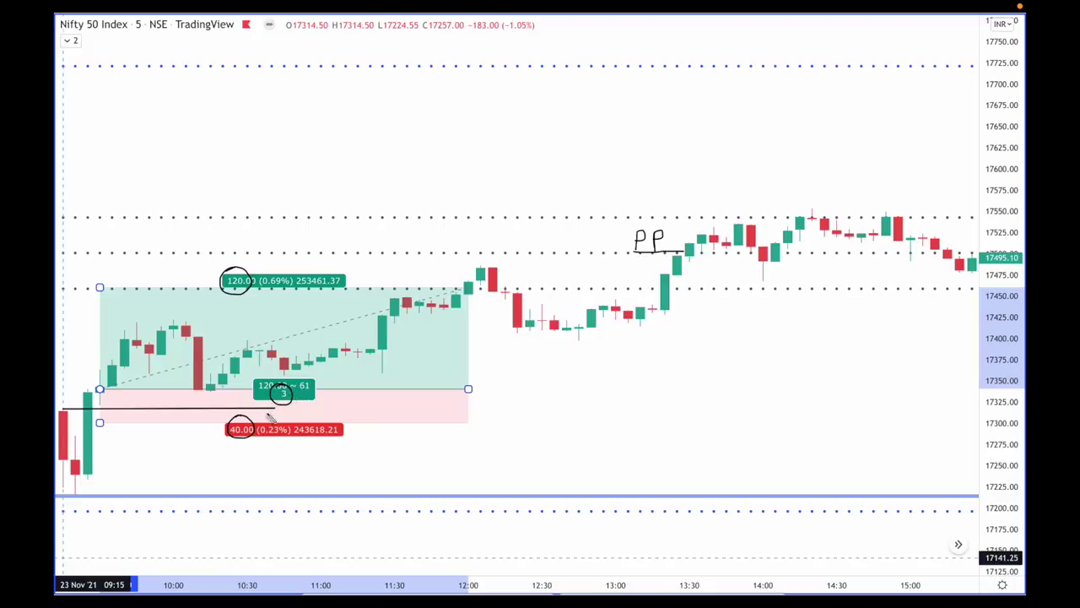
key(ctrl+z)
drag(697, 307, 715, 307)
drag(683, 204, 697, 204)
mouse_move(690, 205)
mouse_down()
mouse_move(690, 218)
mouse_move(708, 218)
mouse_up()
drag(450, 260, 468, 287)
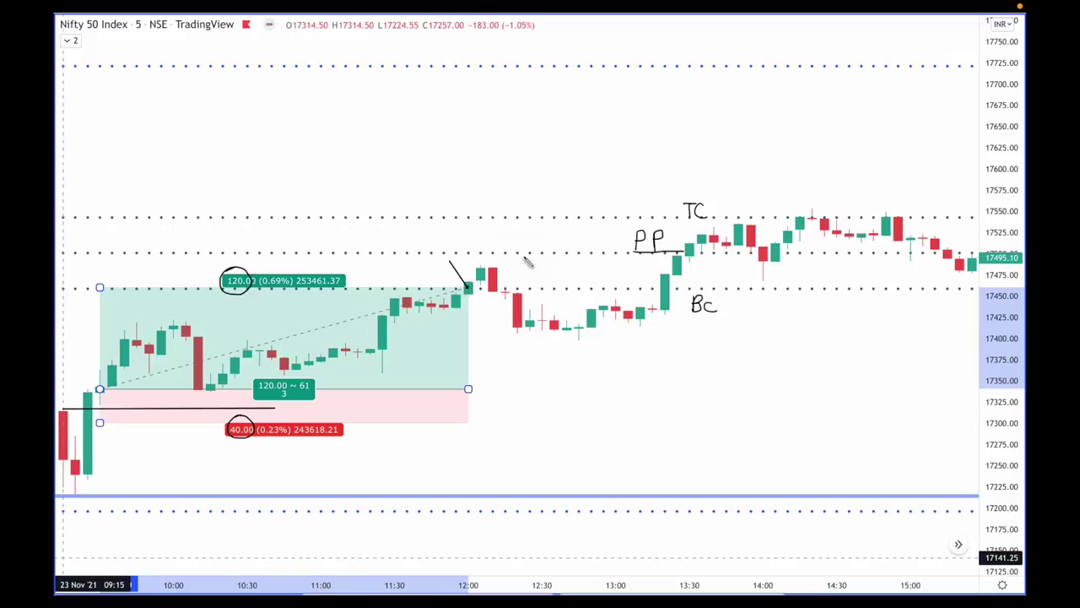
Step: Circle the 120.00 ~ 61 label and write 1:3 beside the position box
drag(279, 371, 297, 385)
drag(524, 366, 524, 382)
click(530, 371)
click(531, 379)
mouse_move(540, 368)
mouse_down()
mouse_move(554, 382)
mouse_move(540, 390)
mouse_move(559, 390)
mouse_up()
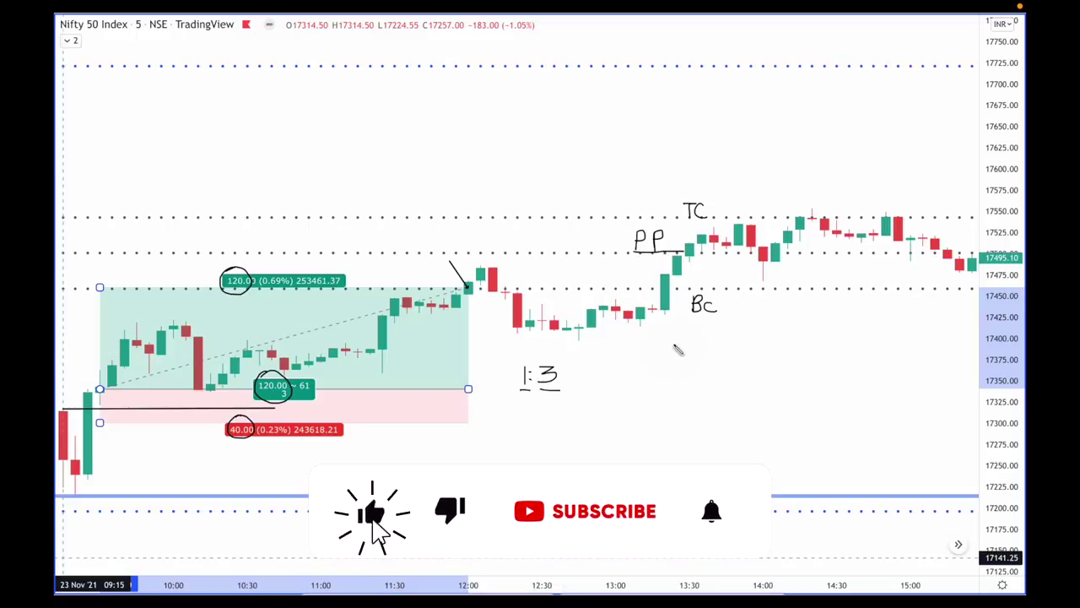
Step: Clear the handwriting and write S1 and R1 at the lowest and highest dotted levels
key(e)
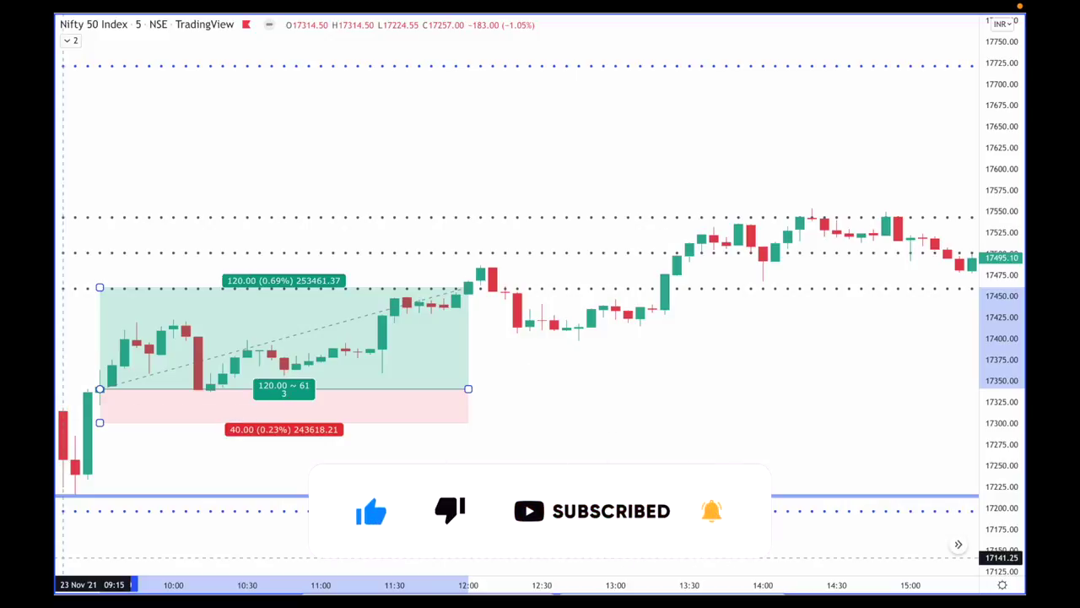
mouse_move(419, 515)
mouse_down()
mouse_move(407, 527)
mouse_move(425, 530)
mouse_up()
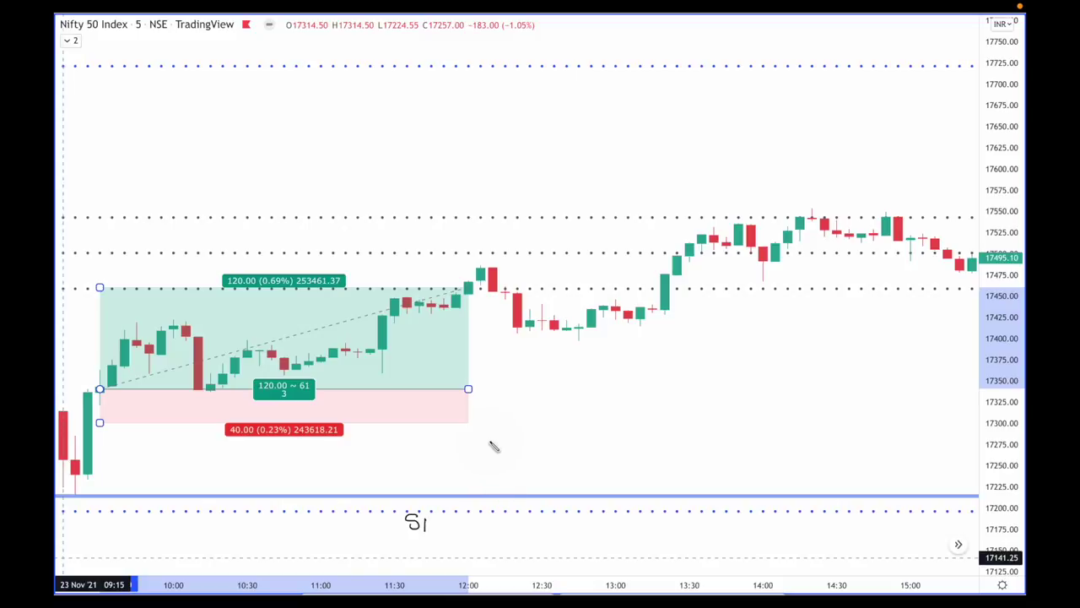
mouse_move(687, 74)
mouse_down()
mouse_move(687, 96)
mouse_move(684, 81)
mouse_move(700, 90)
mouse_up()
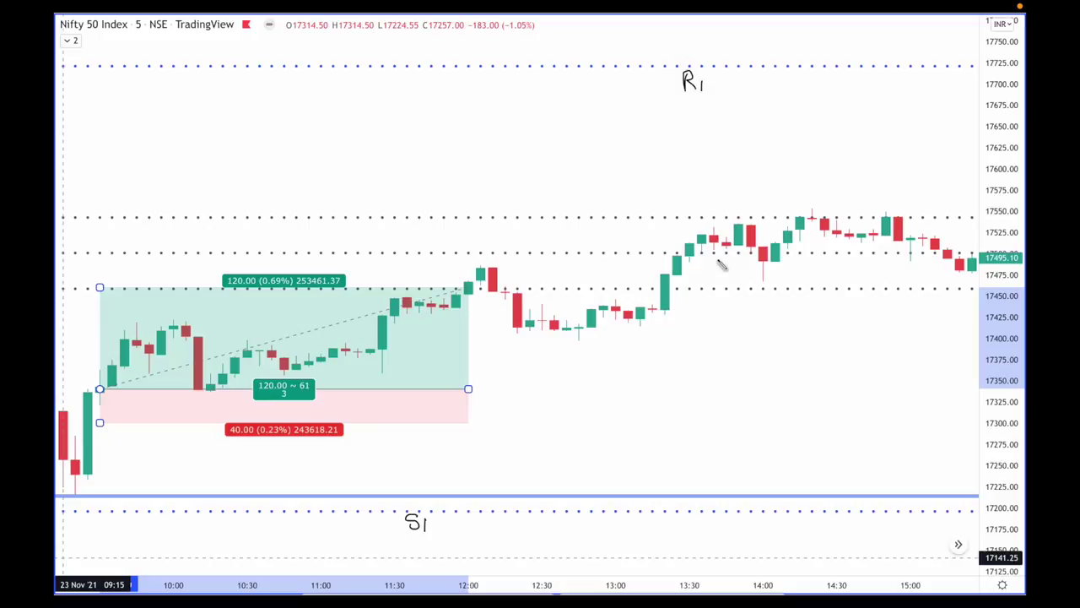